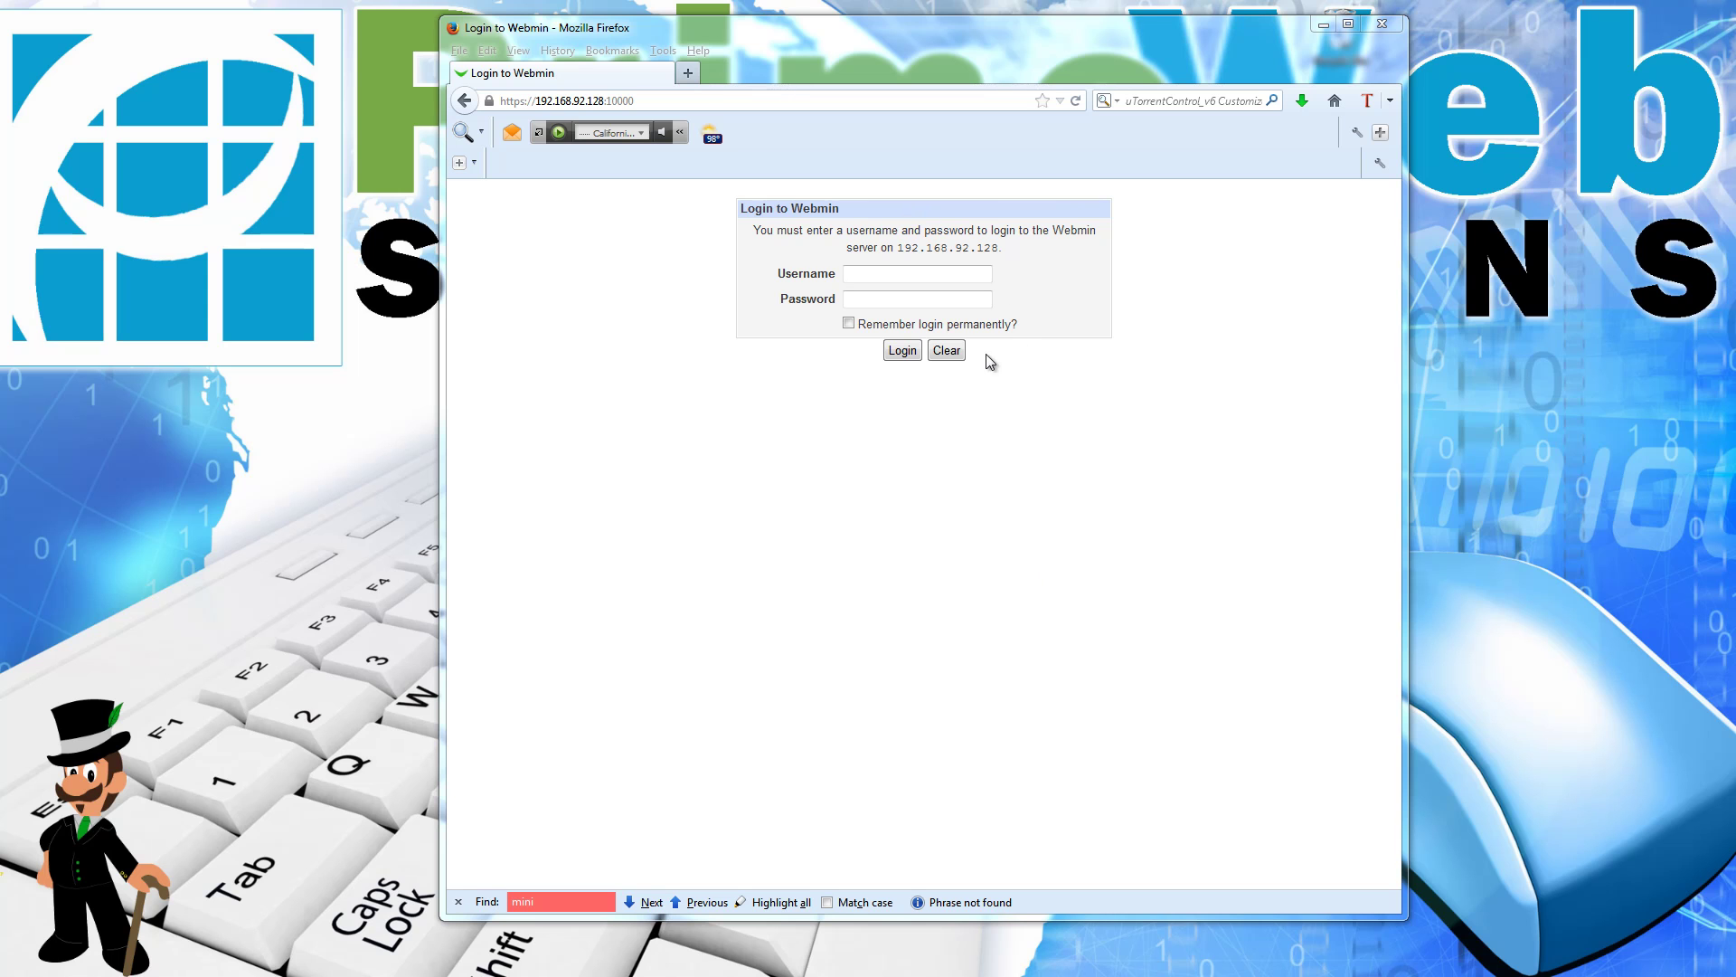
# Step: Log in to Virtualmin as root with the administrator password
pyautogui.click(743, 124)
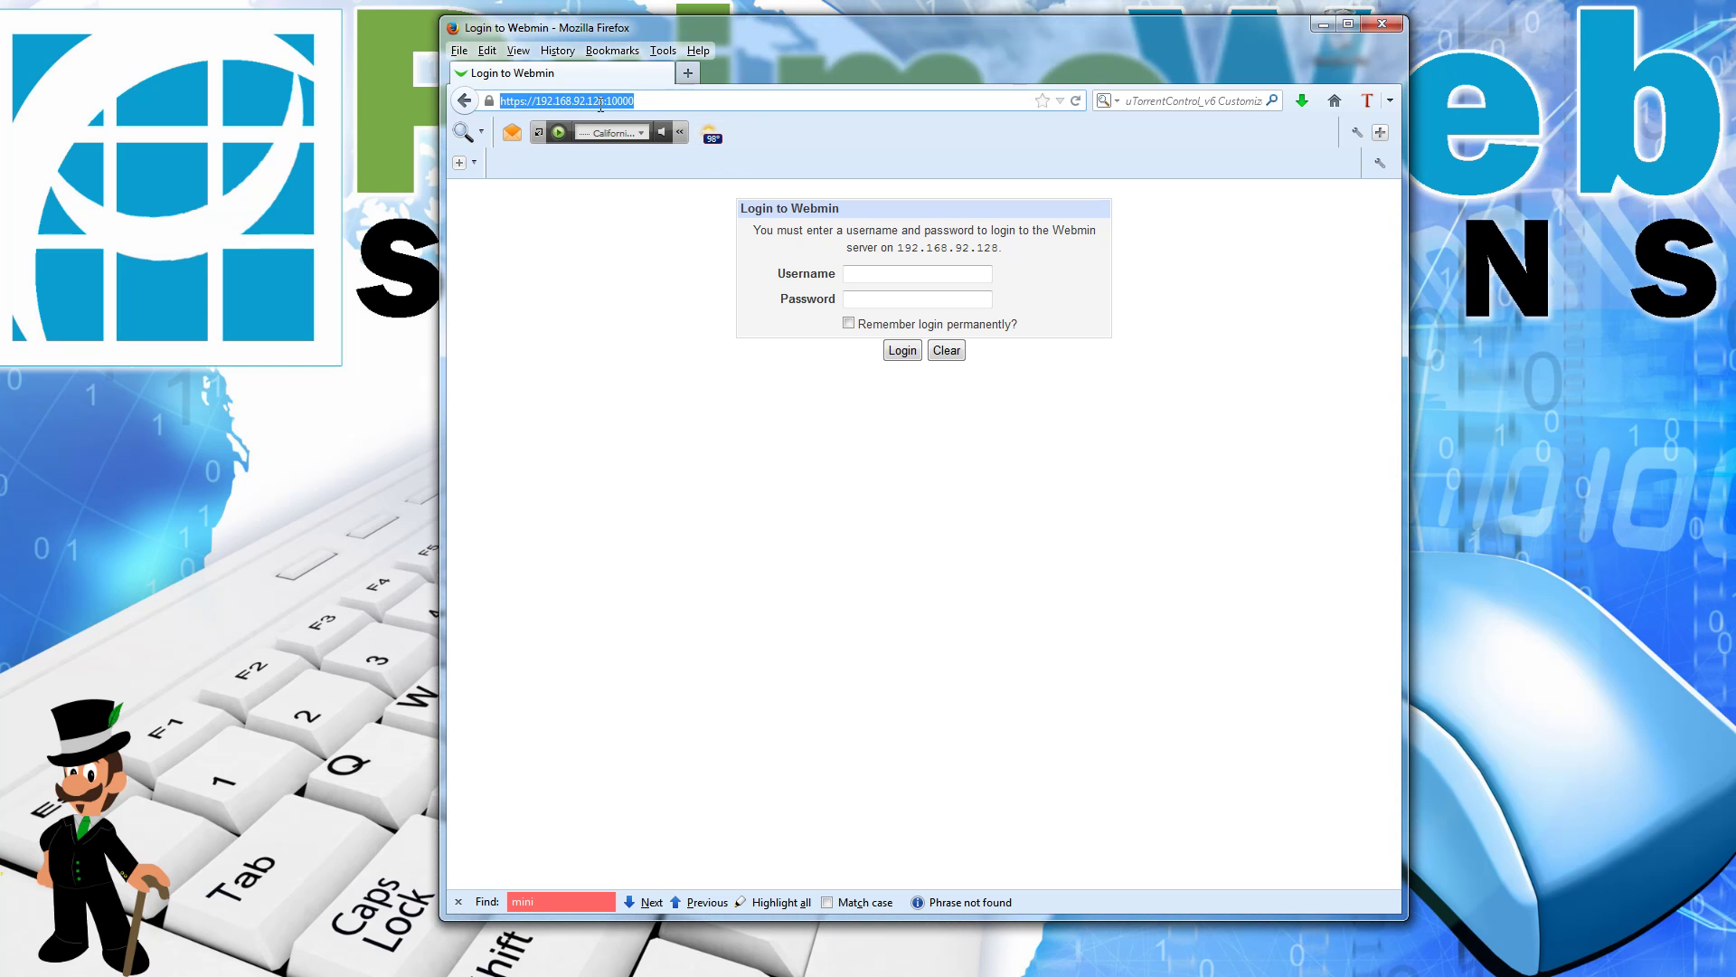
pyautogui.click(904, 273)
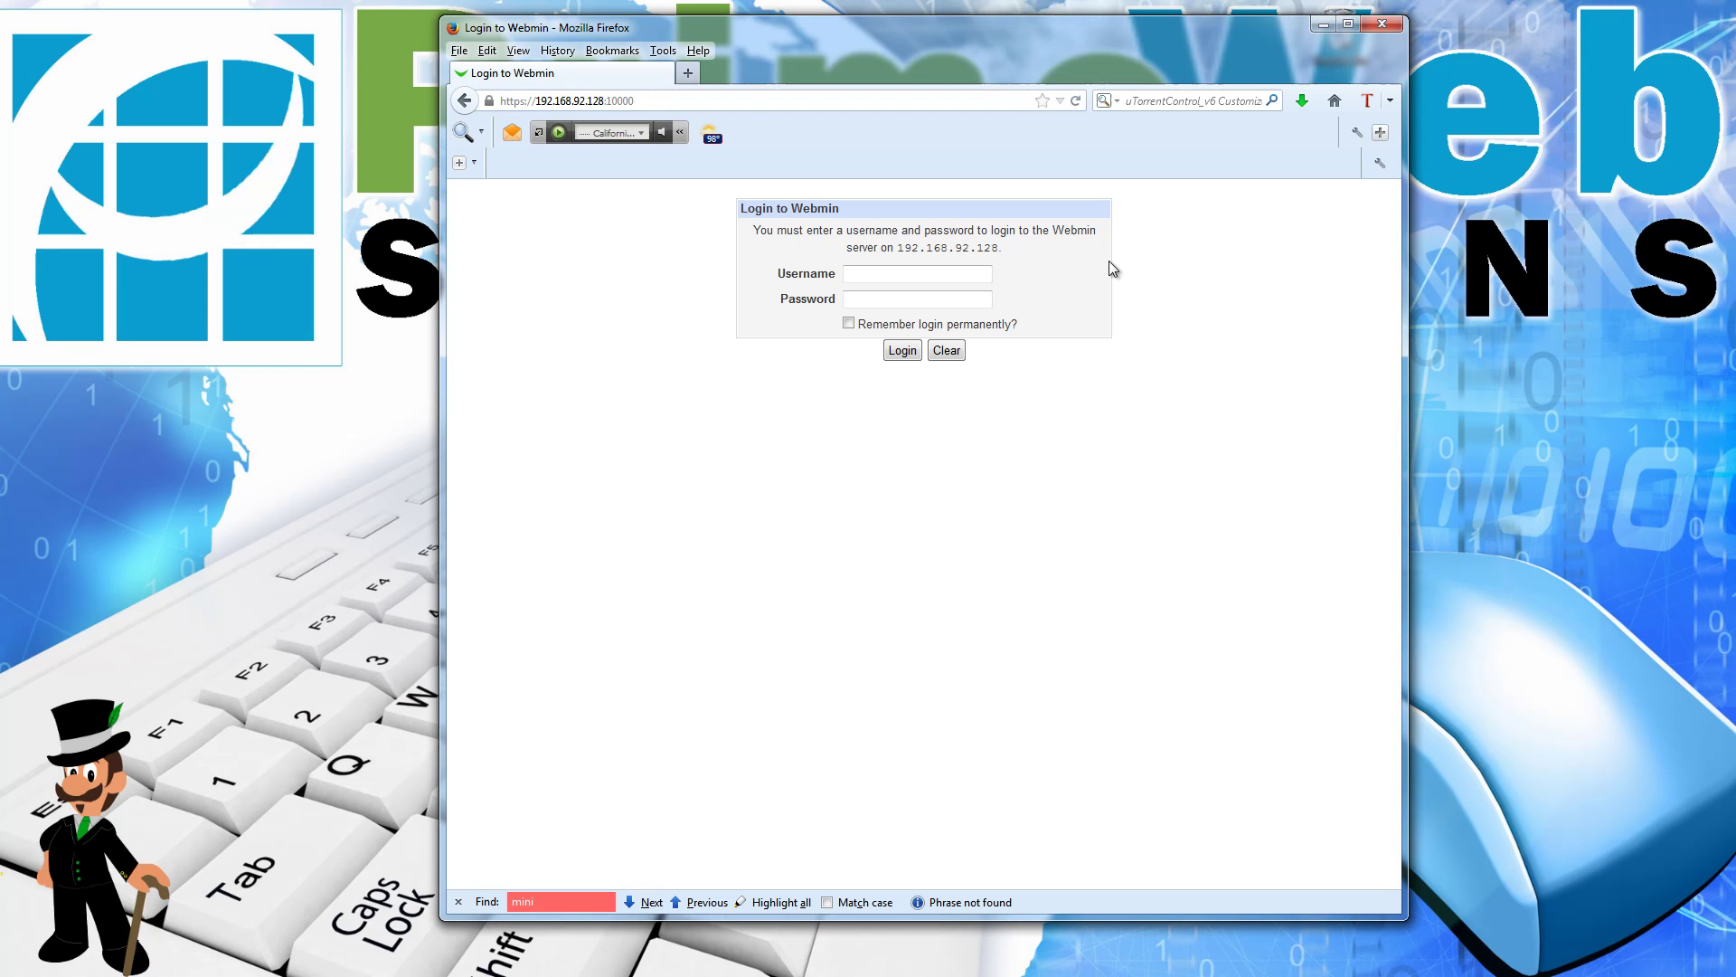
pyautogui.write('root')
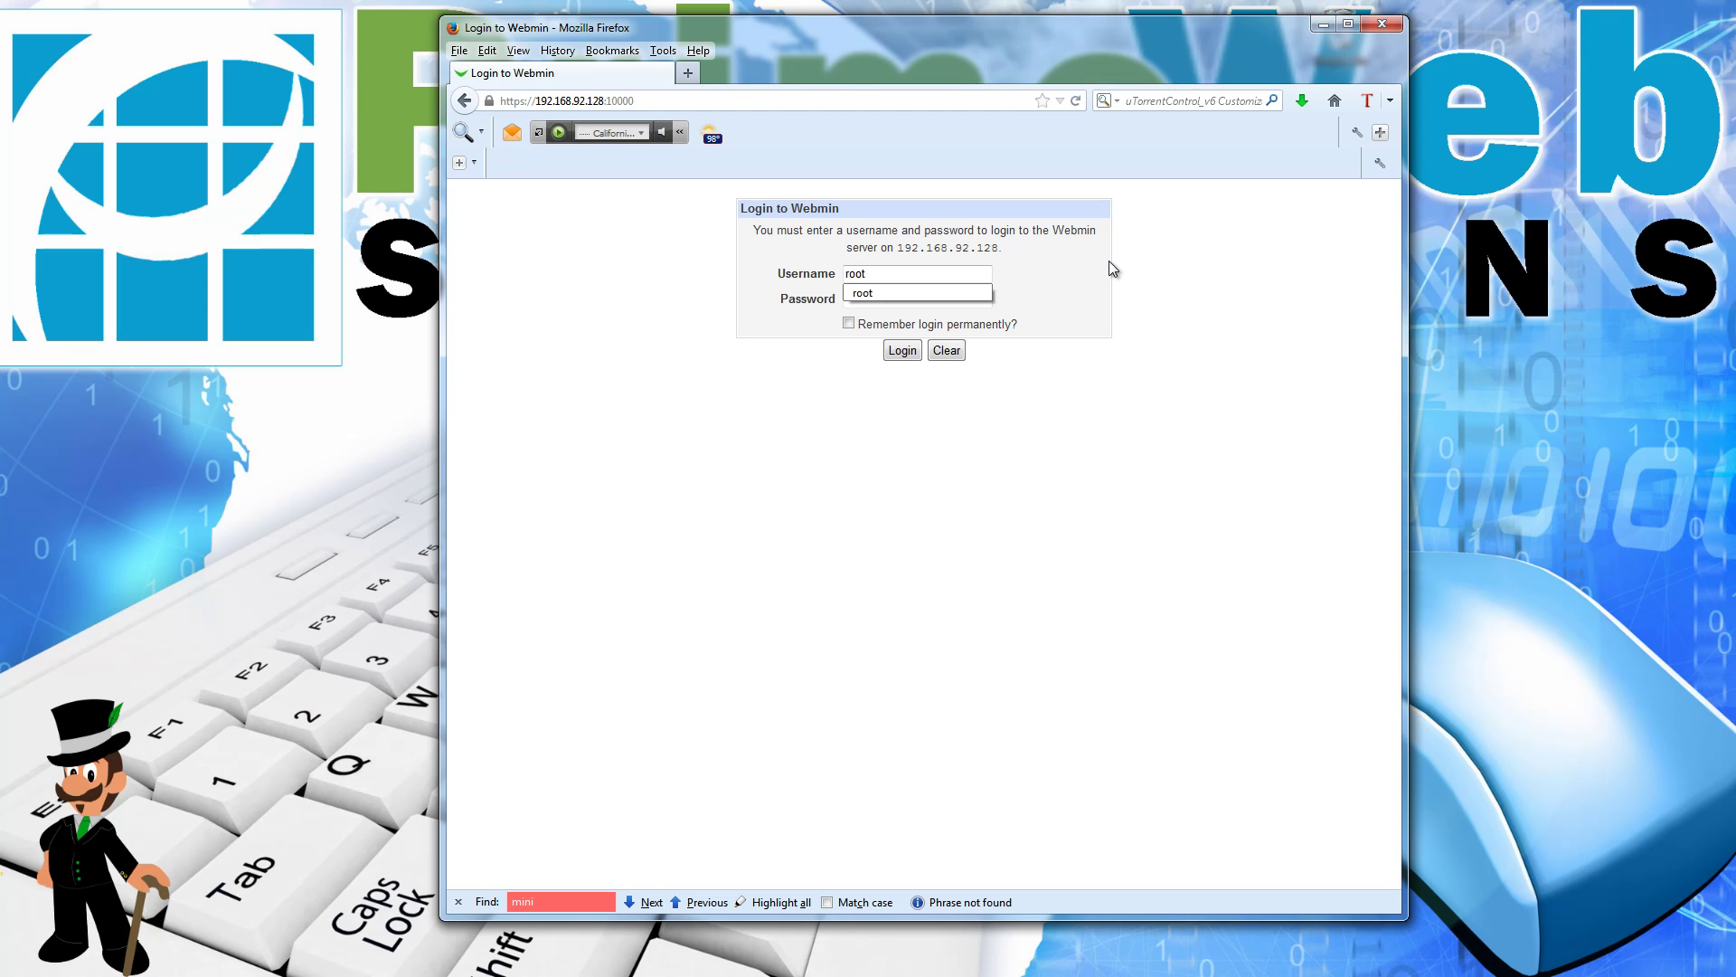
pyautogui.press('Tab')
pyautogui.write('•••••••')
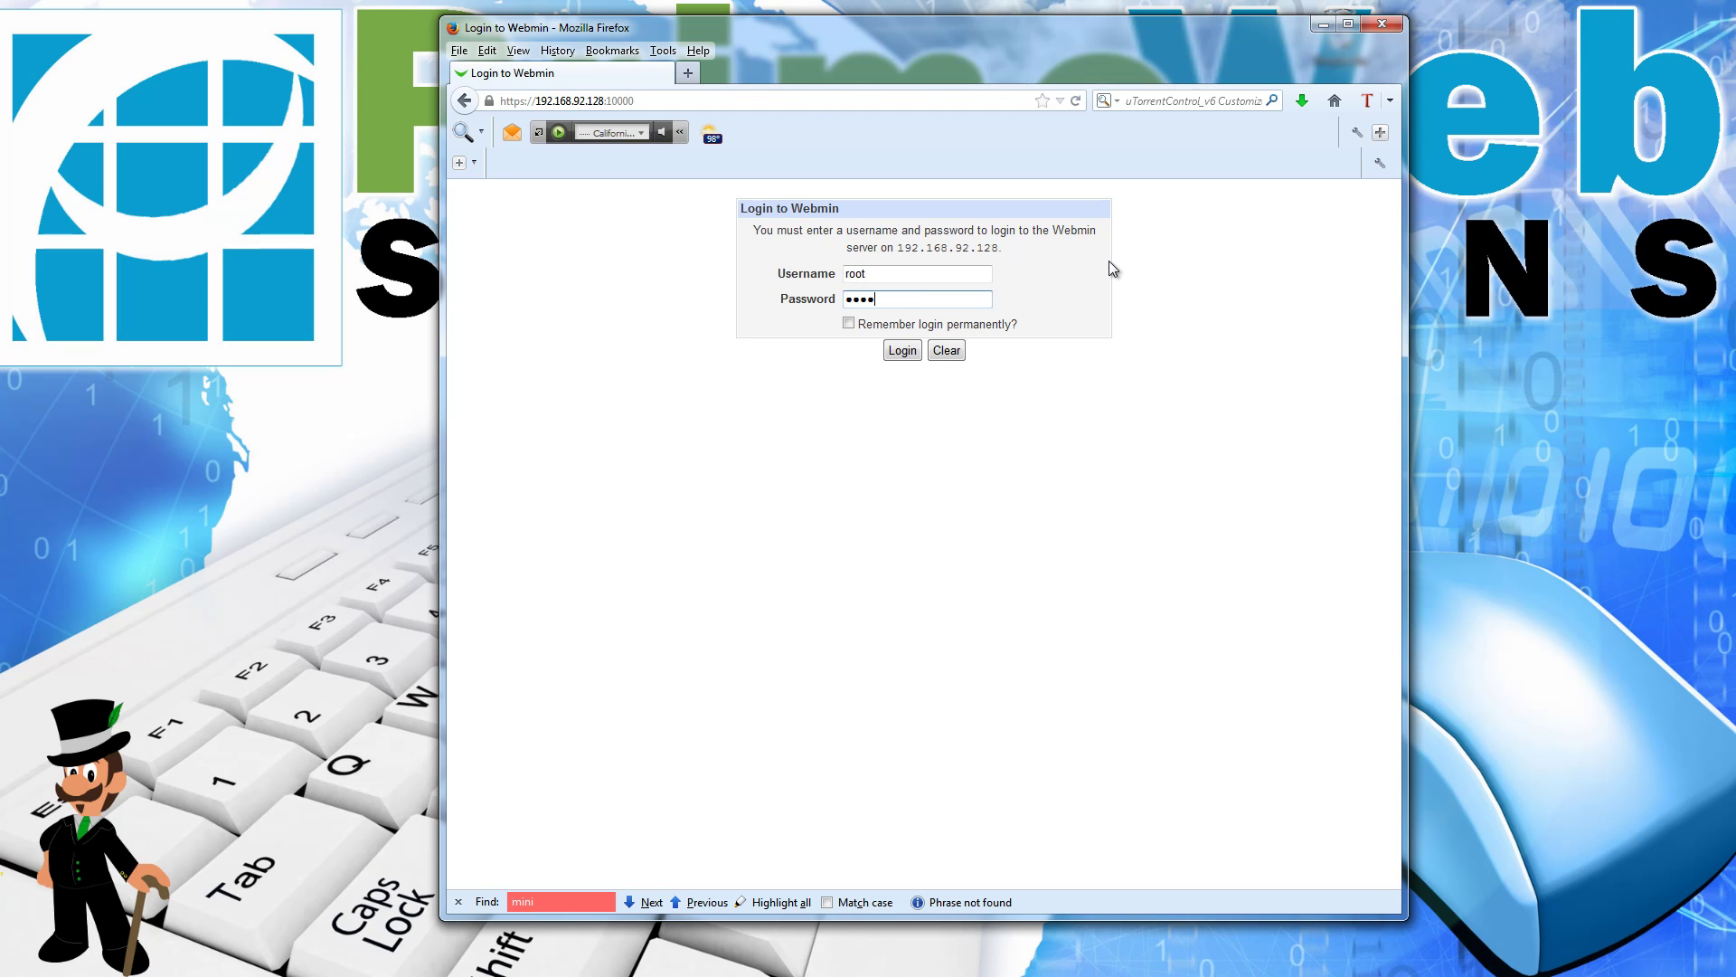
pyautogui.press('Return')
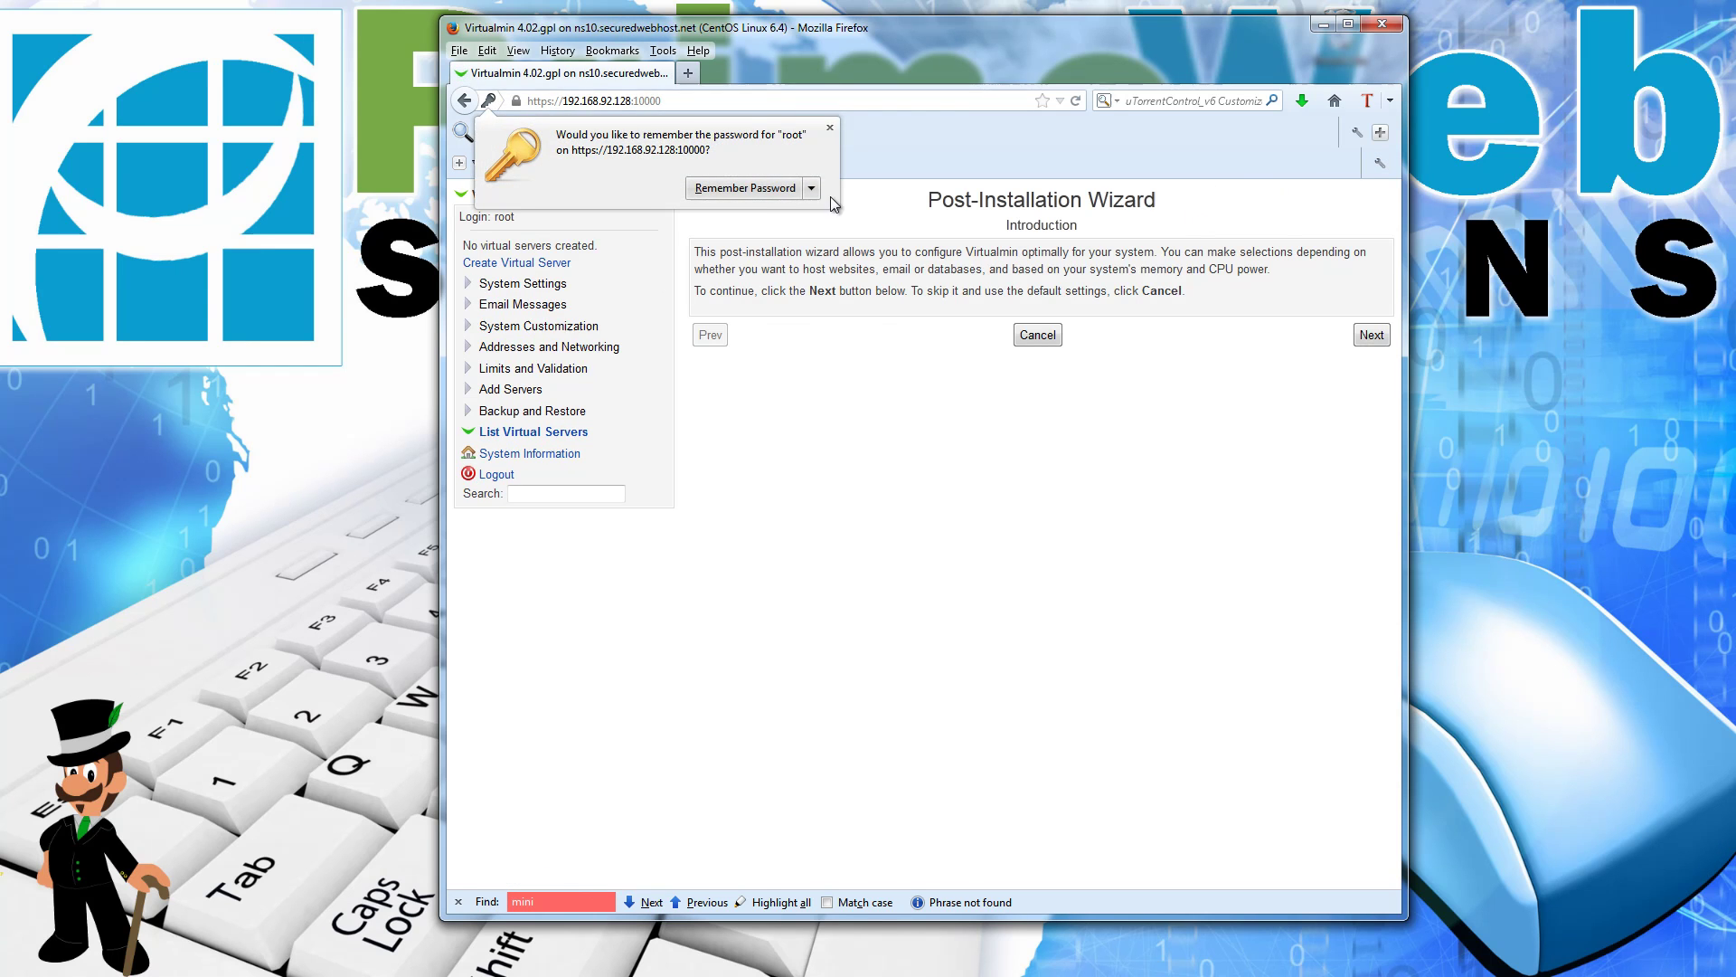
# Step: Start the wizard and set both Virtualmin library preloading and the email domain lookup server to Yes
pyautogui.click(829, 128)
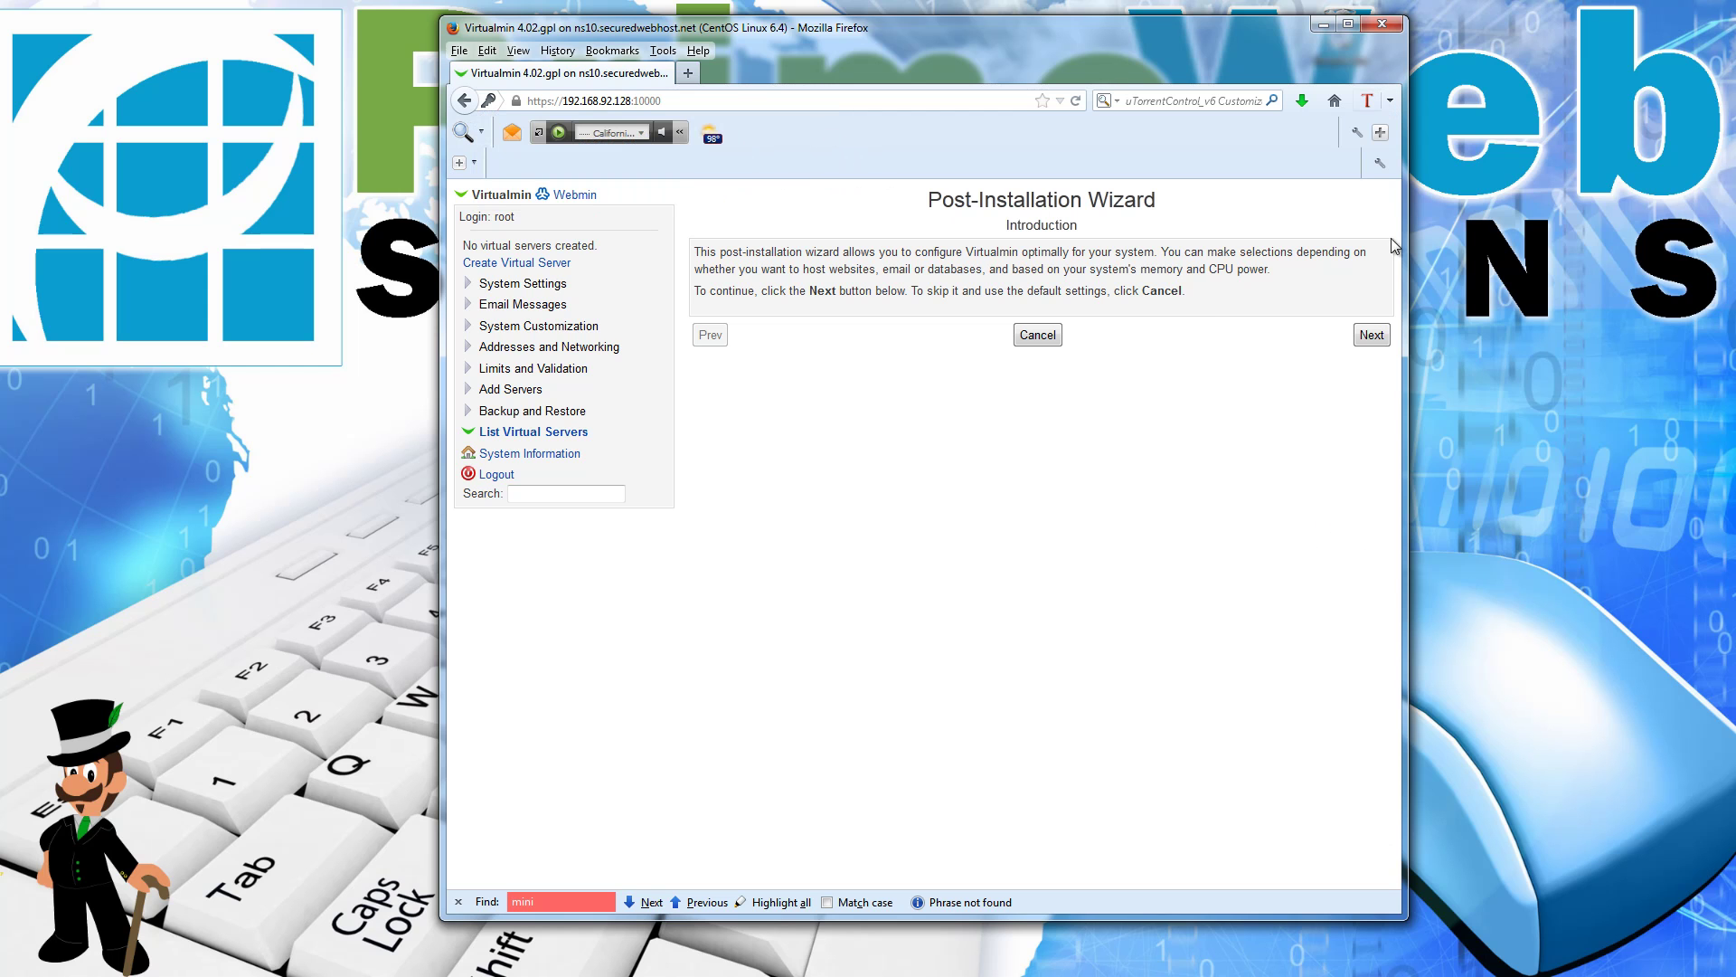
pyautogui.click(1369, 336)
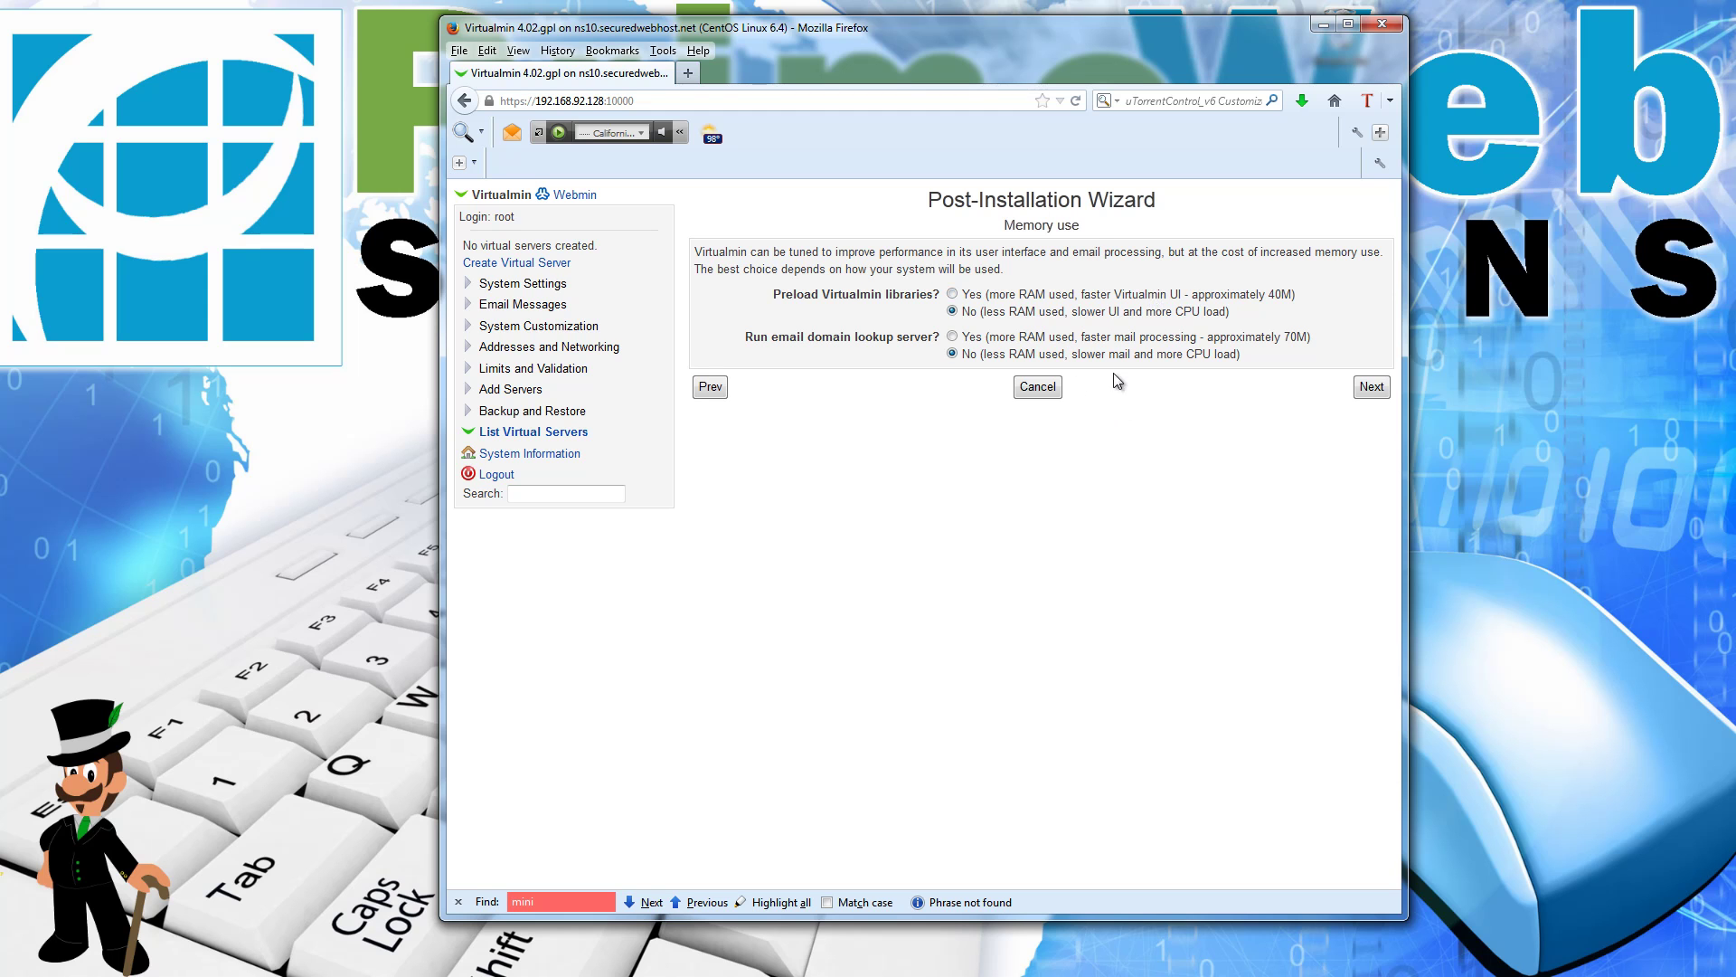
pyautogui.click(958, 297)
pyautogui.click(965, 336)
pyautogui.click(1357, 392)
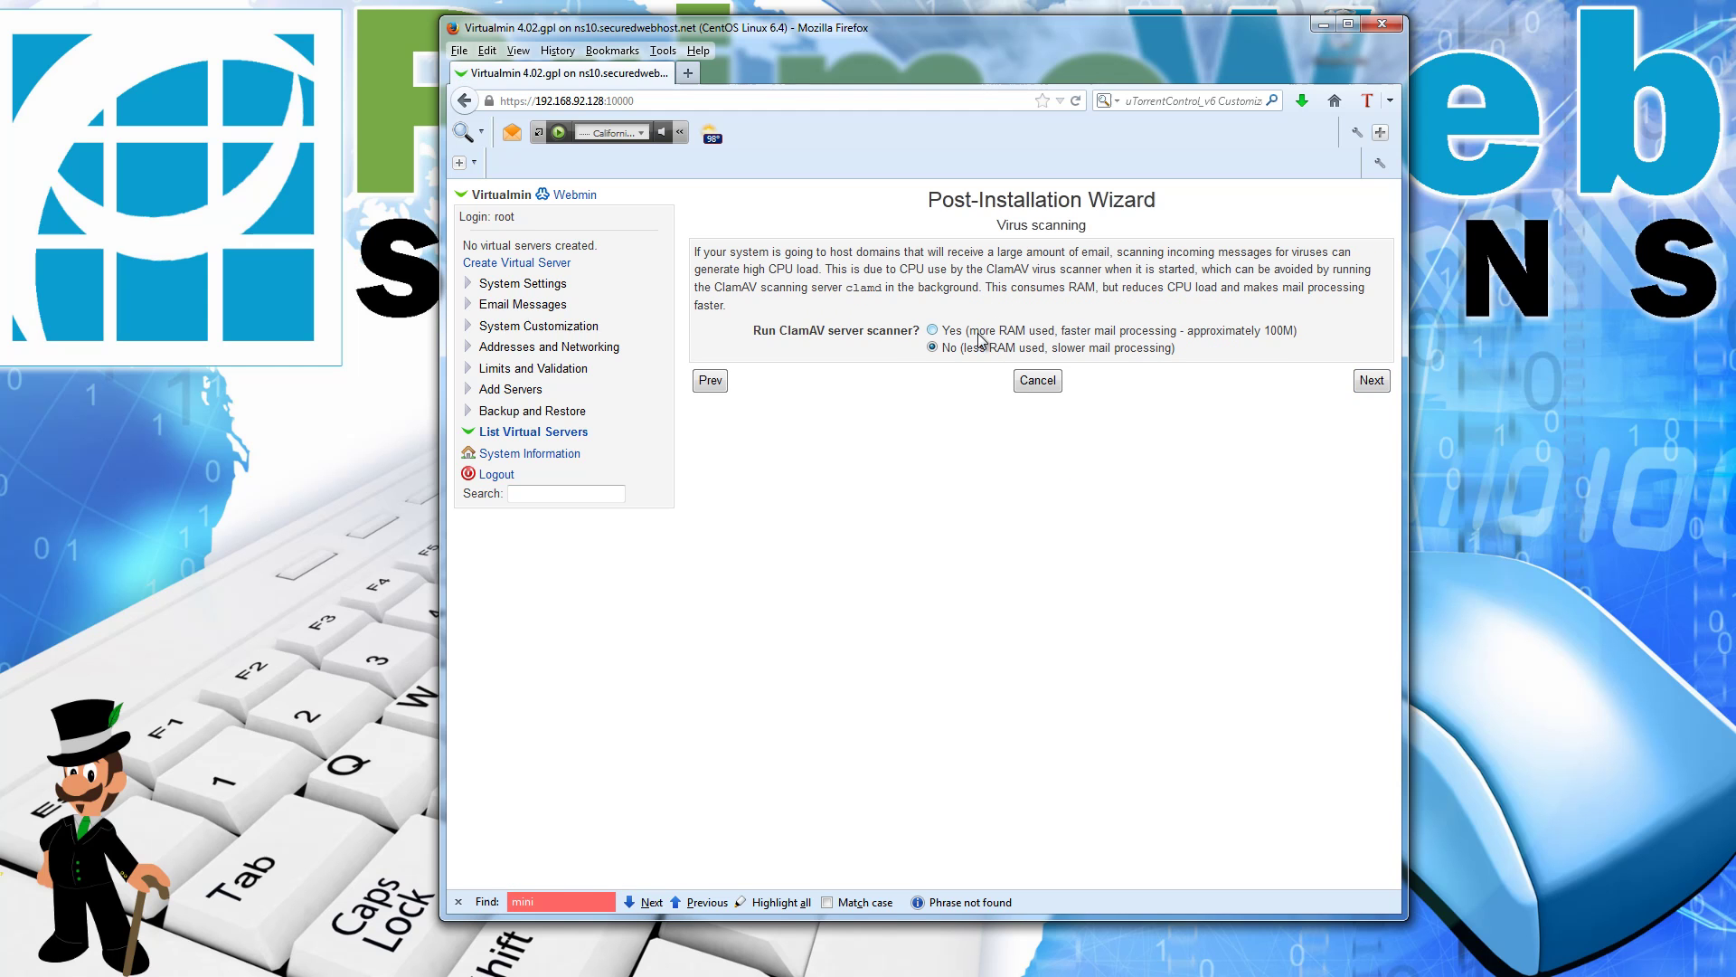
# Step: Enable ClamAV virus scanning and SpamAssassin spam filtering in the wizard
pyautogui.click(932, 330)
pyautogui.click(1373, 381)
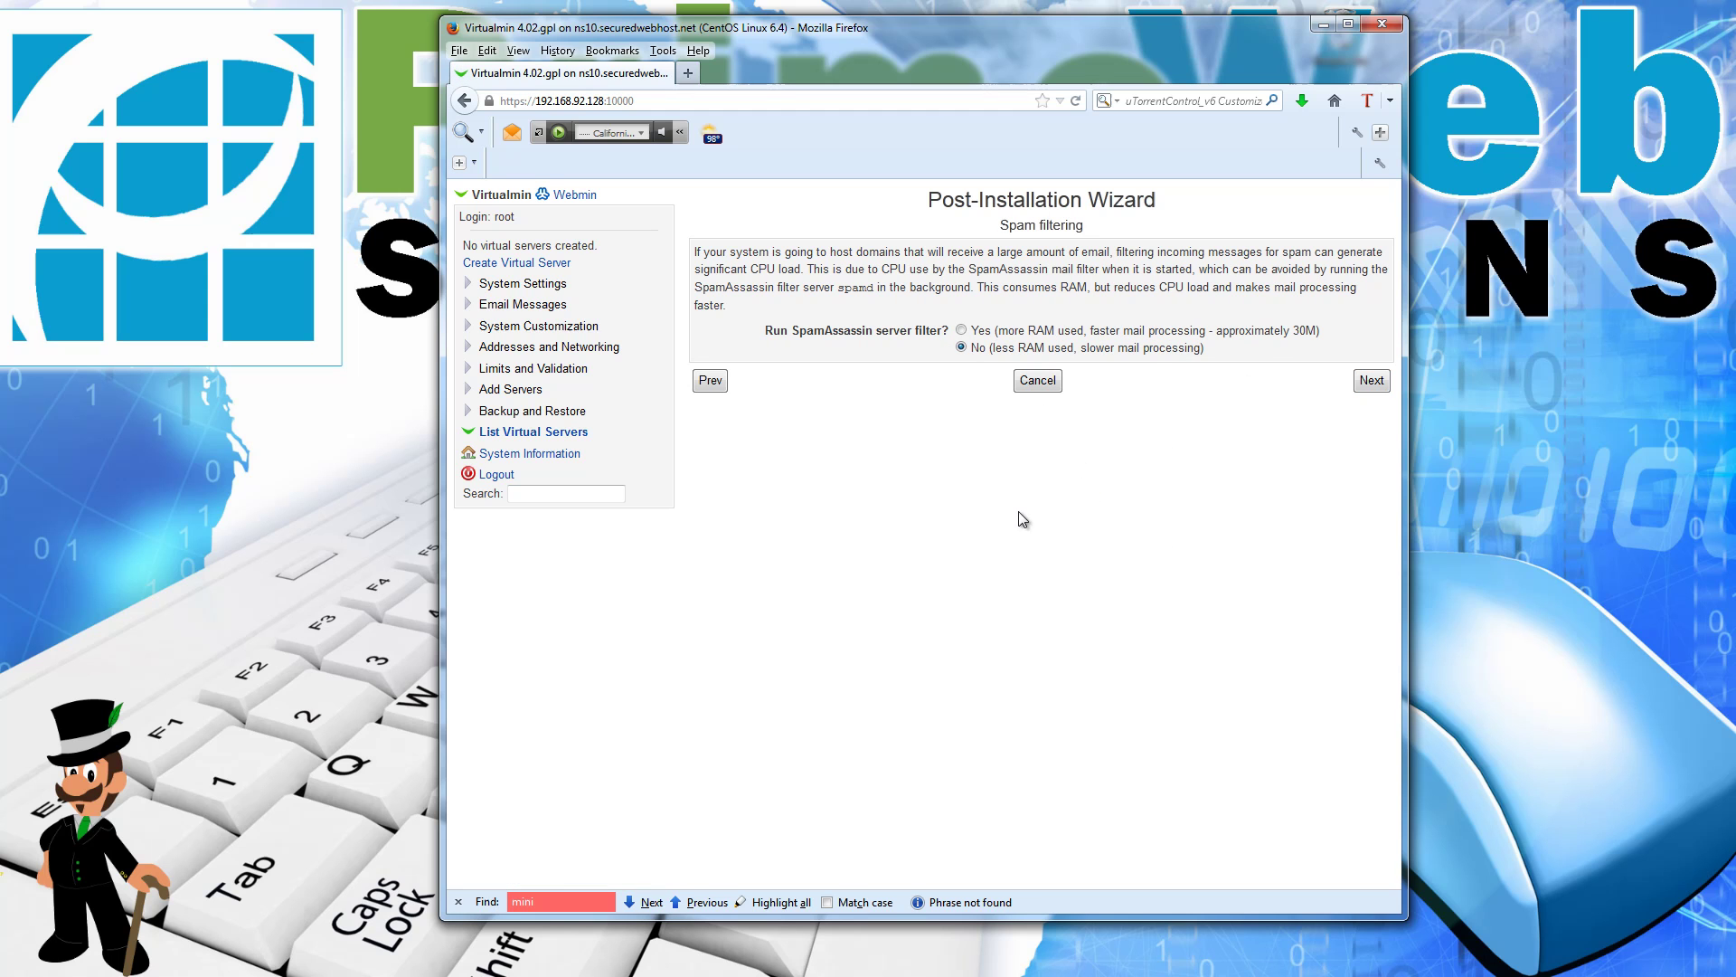
pyautogui.click(961, 330)
pyautogui.click(1372, 380)
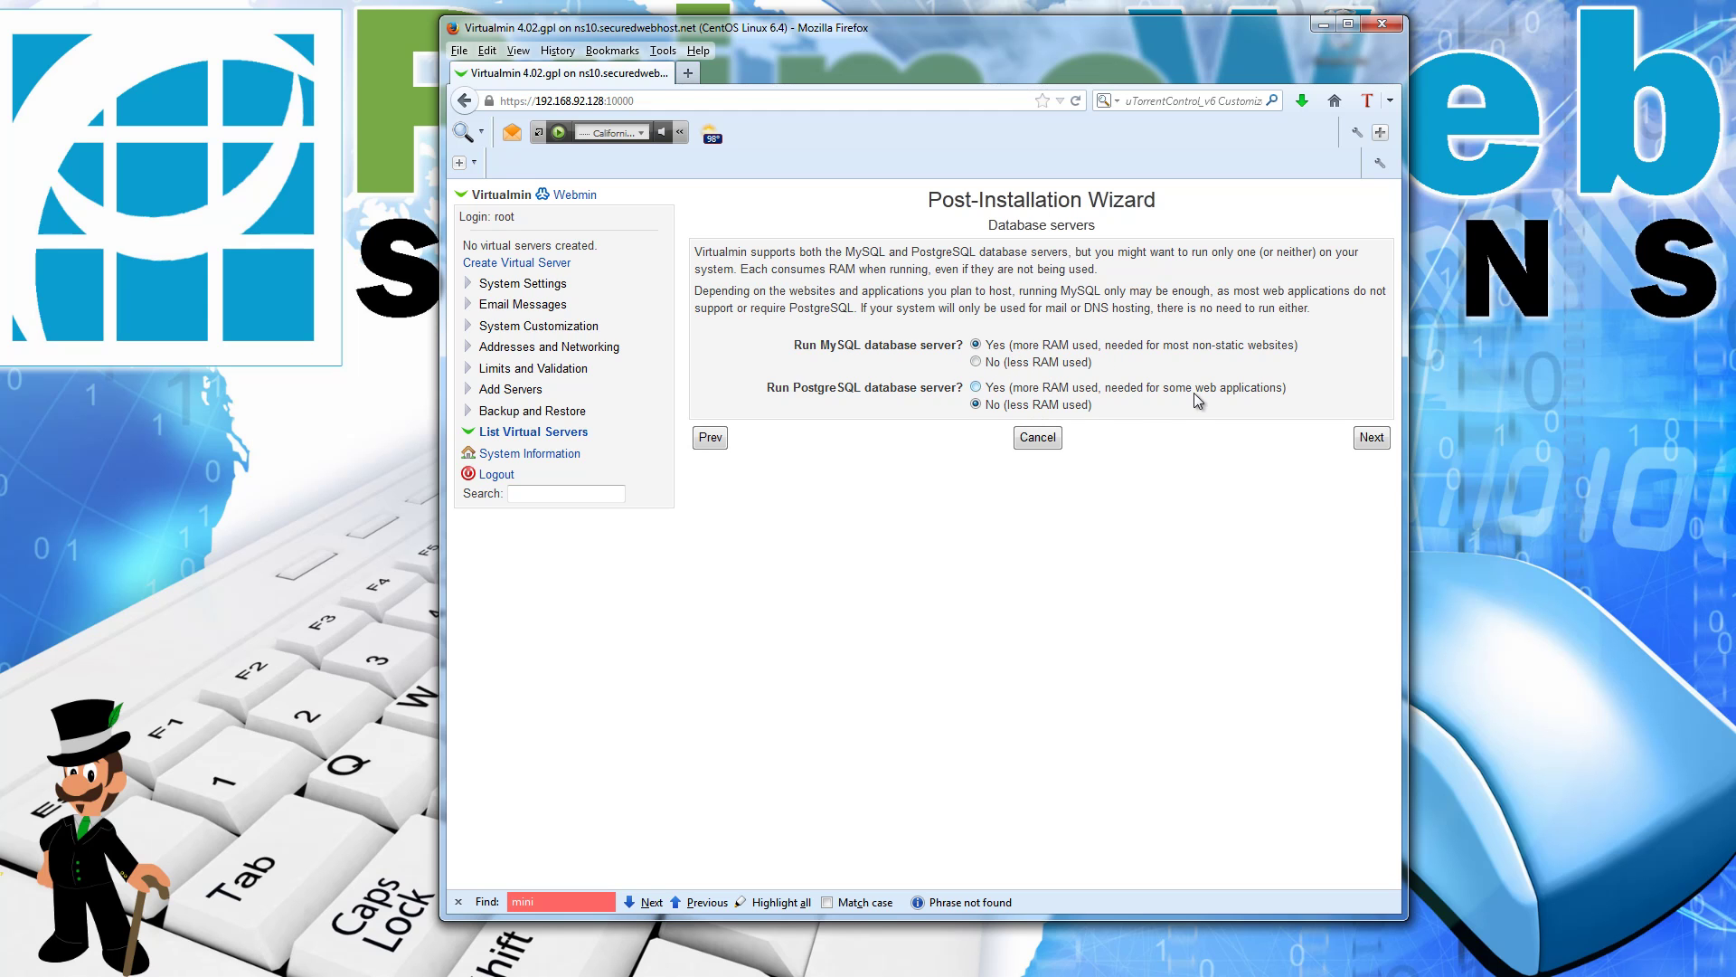
# Step: Accept the database server choices and set the MySQL configuration size to Large system (1G)
pyautogui.click(1372, 438)
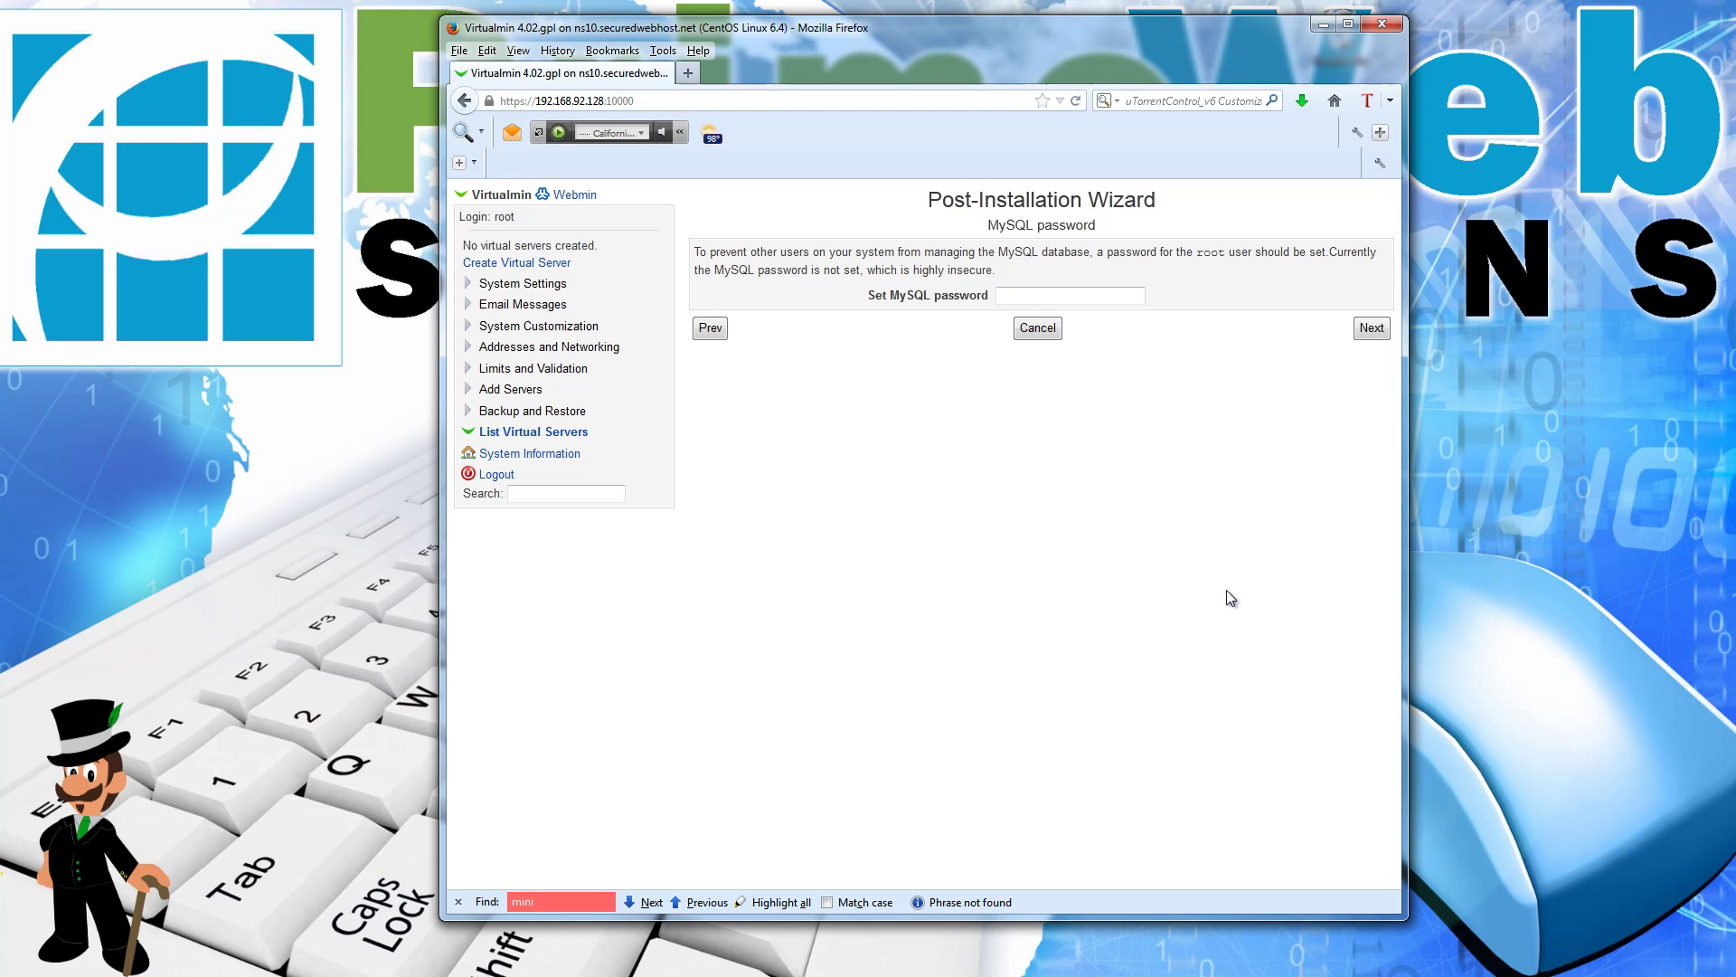
pyautogui.click(1103, 296)
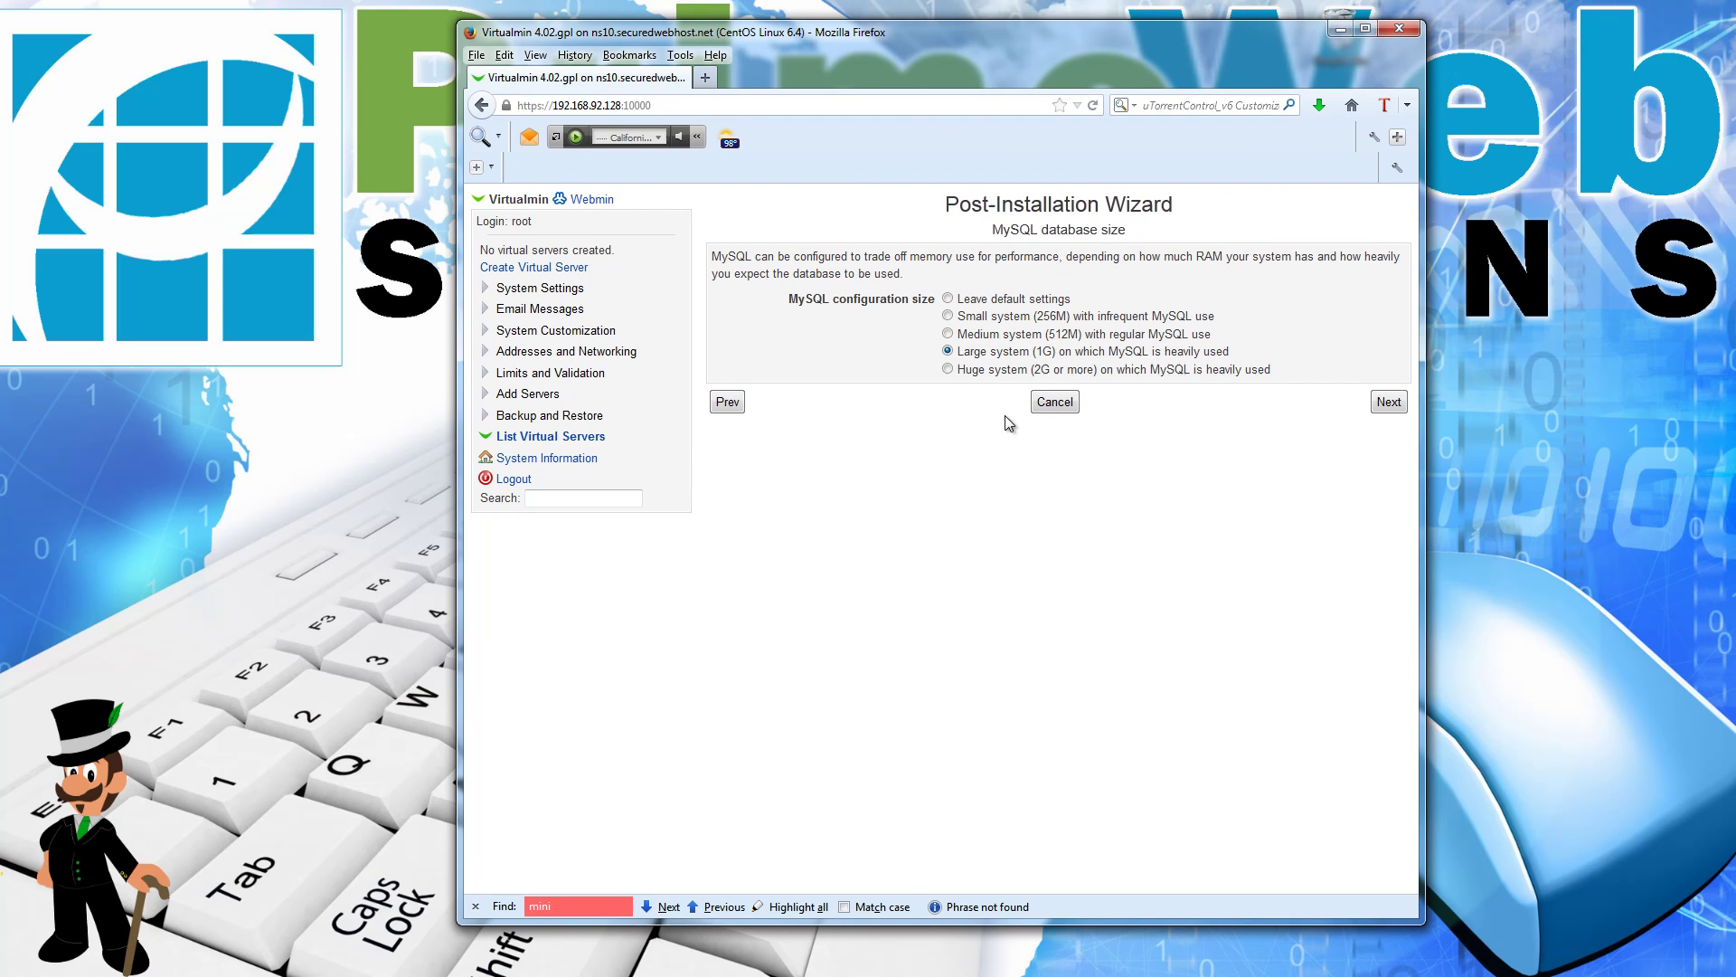
pyautogui.click(957, 371)
pyautogui.click(949, 352)
pyautogui.click(1390, 403)
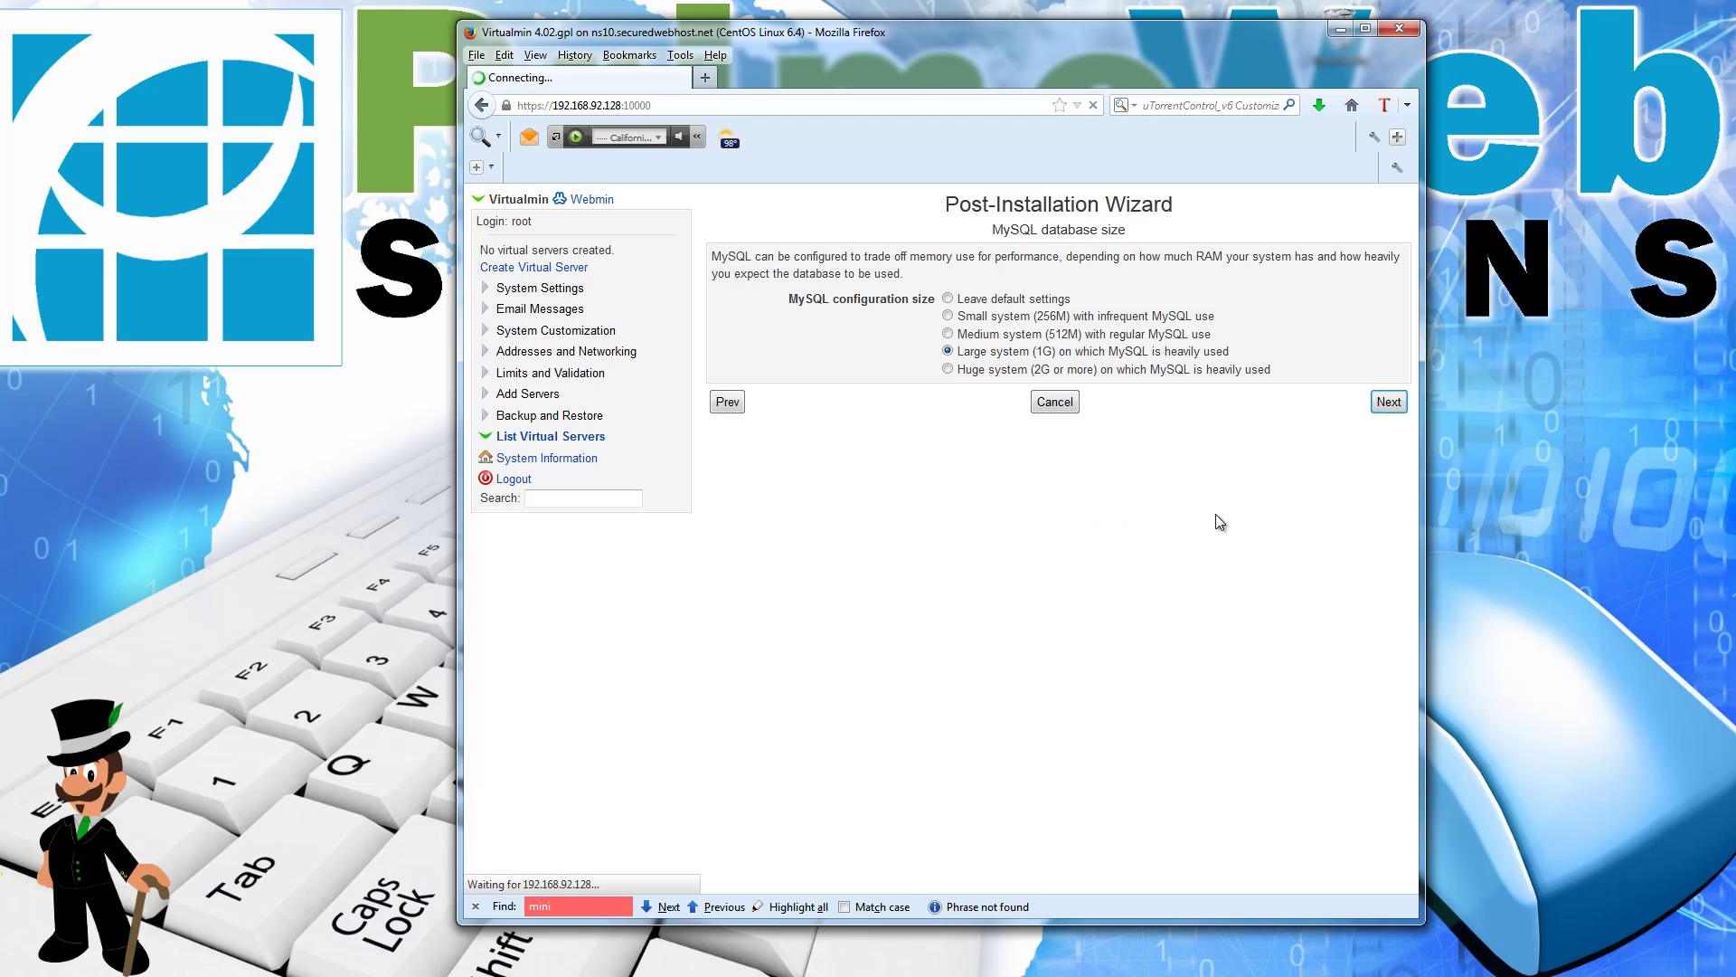
# Step: Enter ns11.securedwebhost.net as secondary nameserver, based on the primary ns10 name
pyautogui.click(1027, 323)
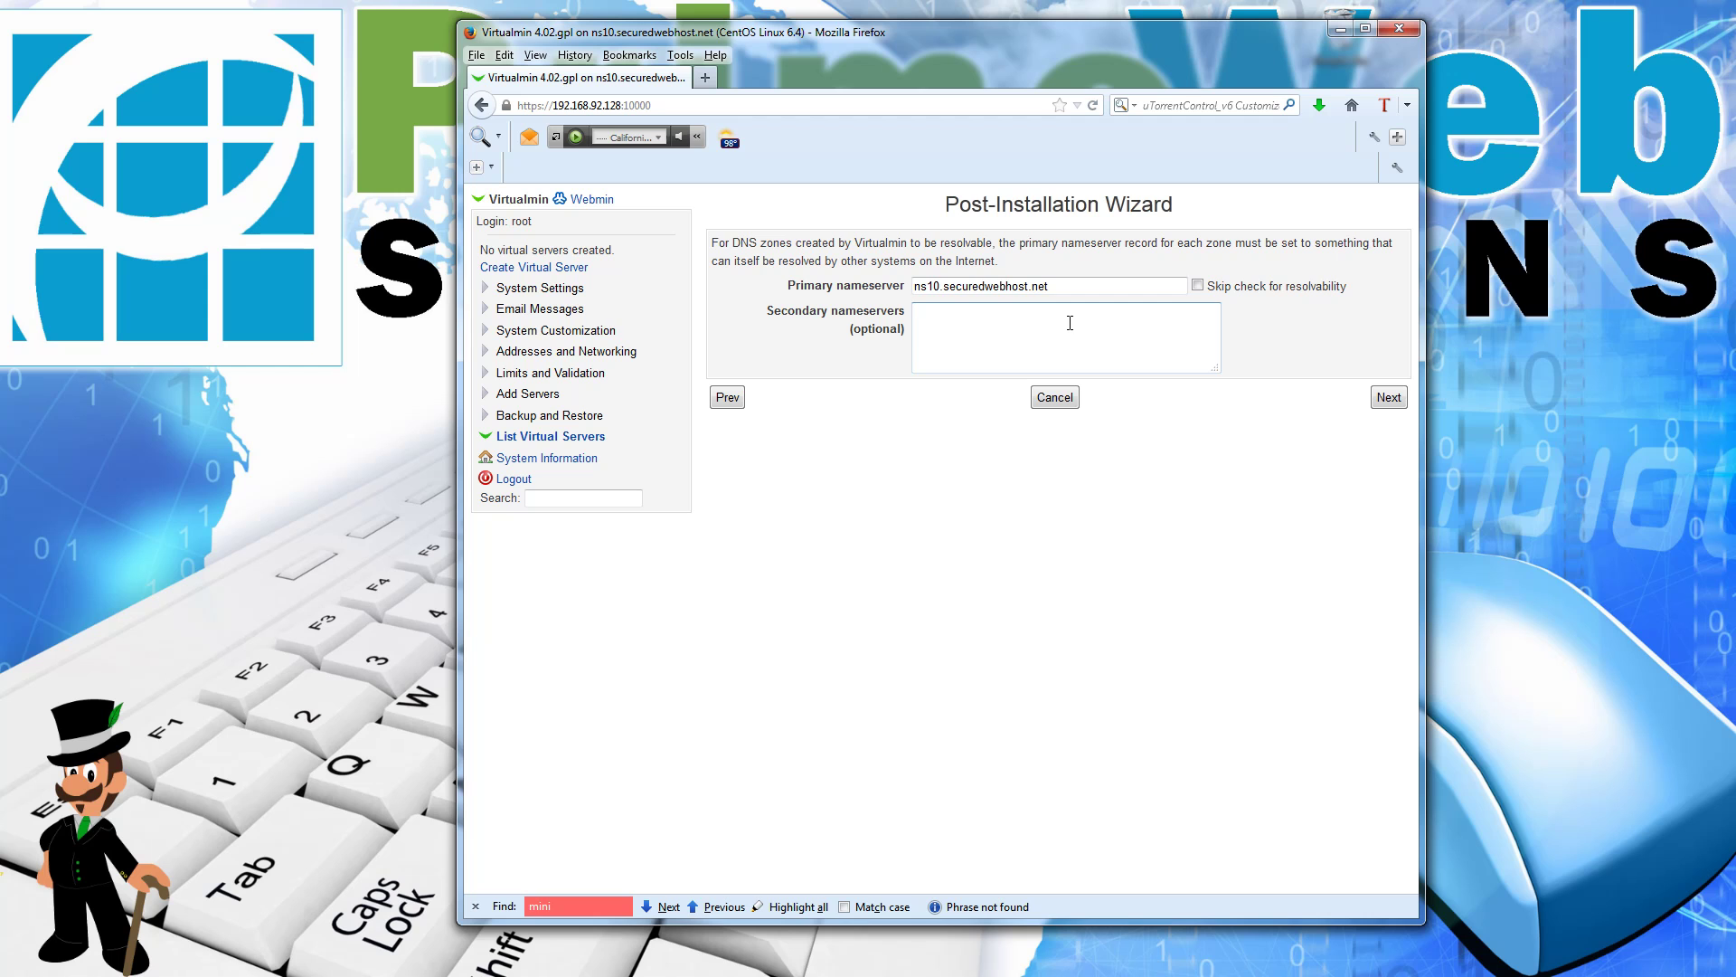
pyautogui.tripleClick(1084, 285)
pyautogui.hotkey('ctrl', 'c')
pyautogui.click(985, 332)
pyautogui.hotkey('ctrl', 'v')
pyautogui.click(949, 308)
pyautogui.press('BackSpace')
pyautogui.write('1')
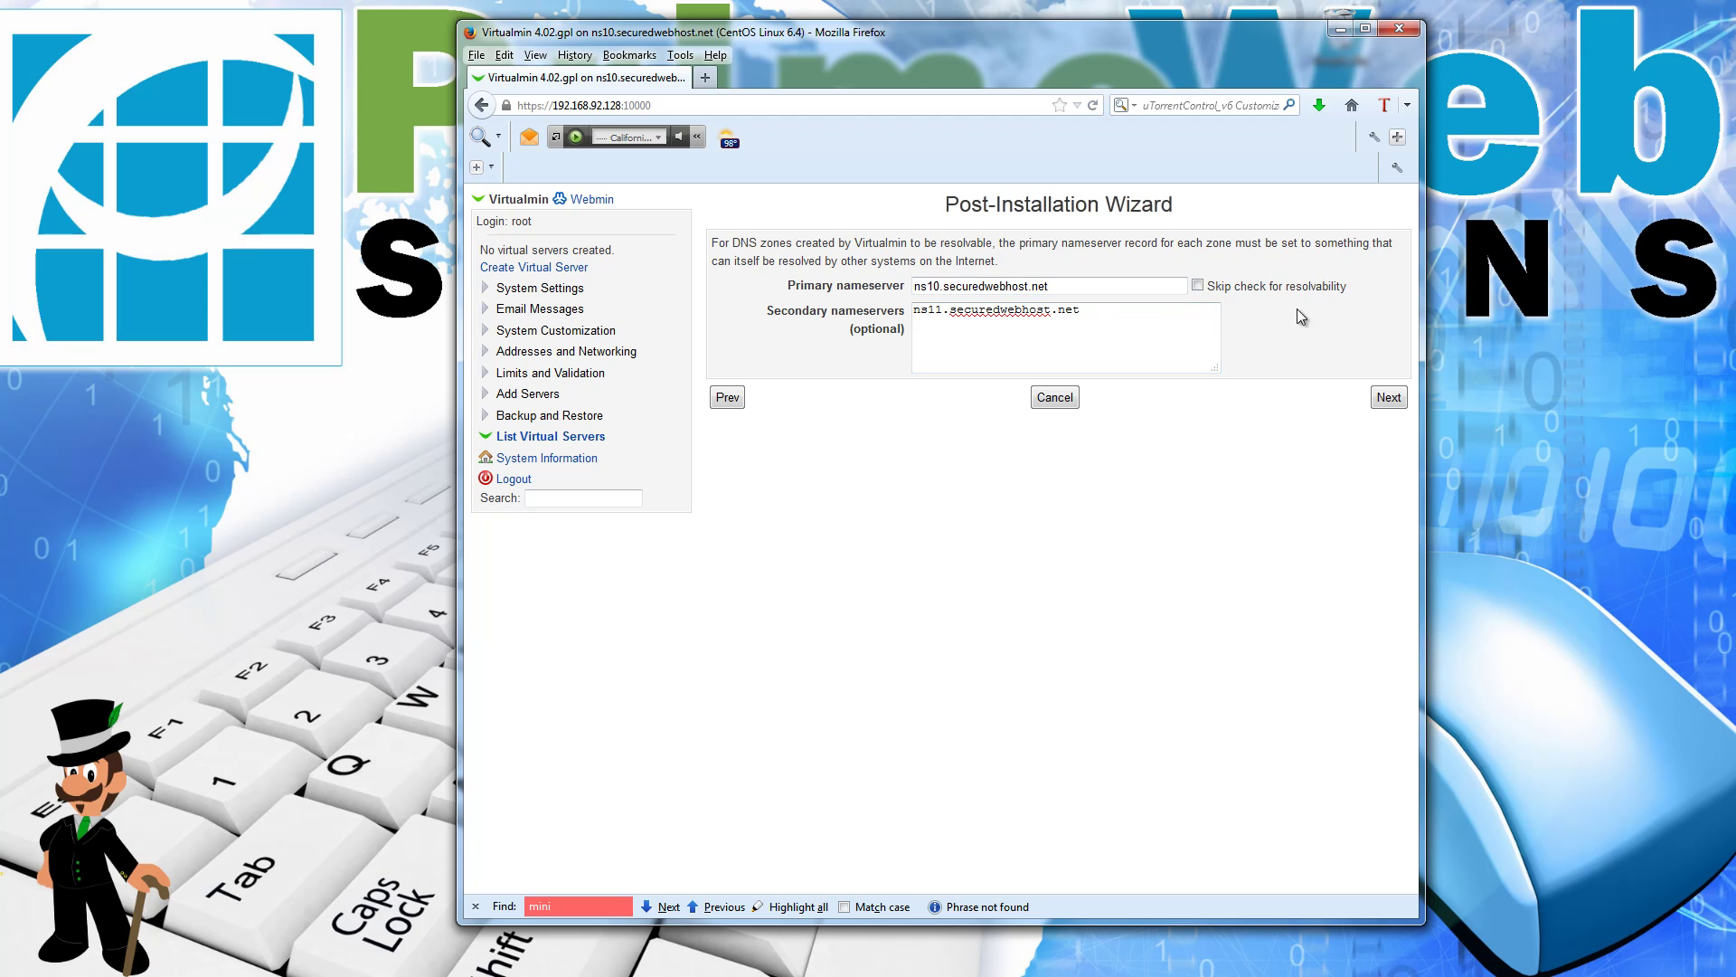
# Step: Skip the resolvability check and submit the nameservers, resubmitting after the SERVFAIL error
pyautogui.click(1199, 286)
pyautogui.click(1386, 398)
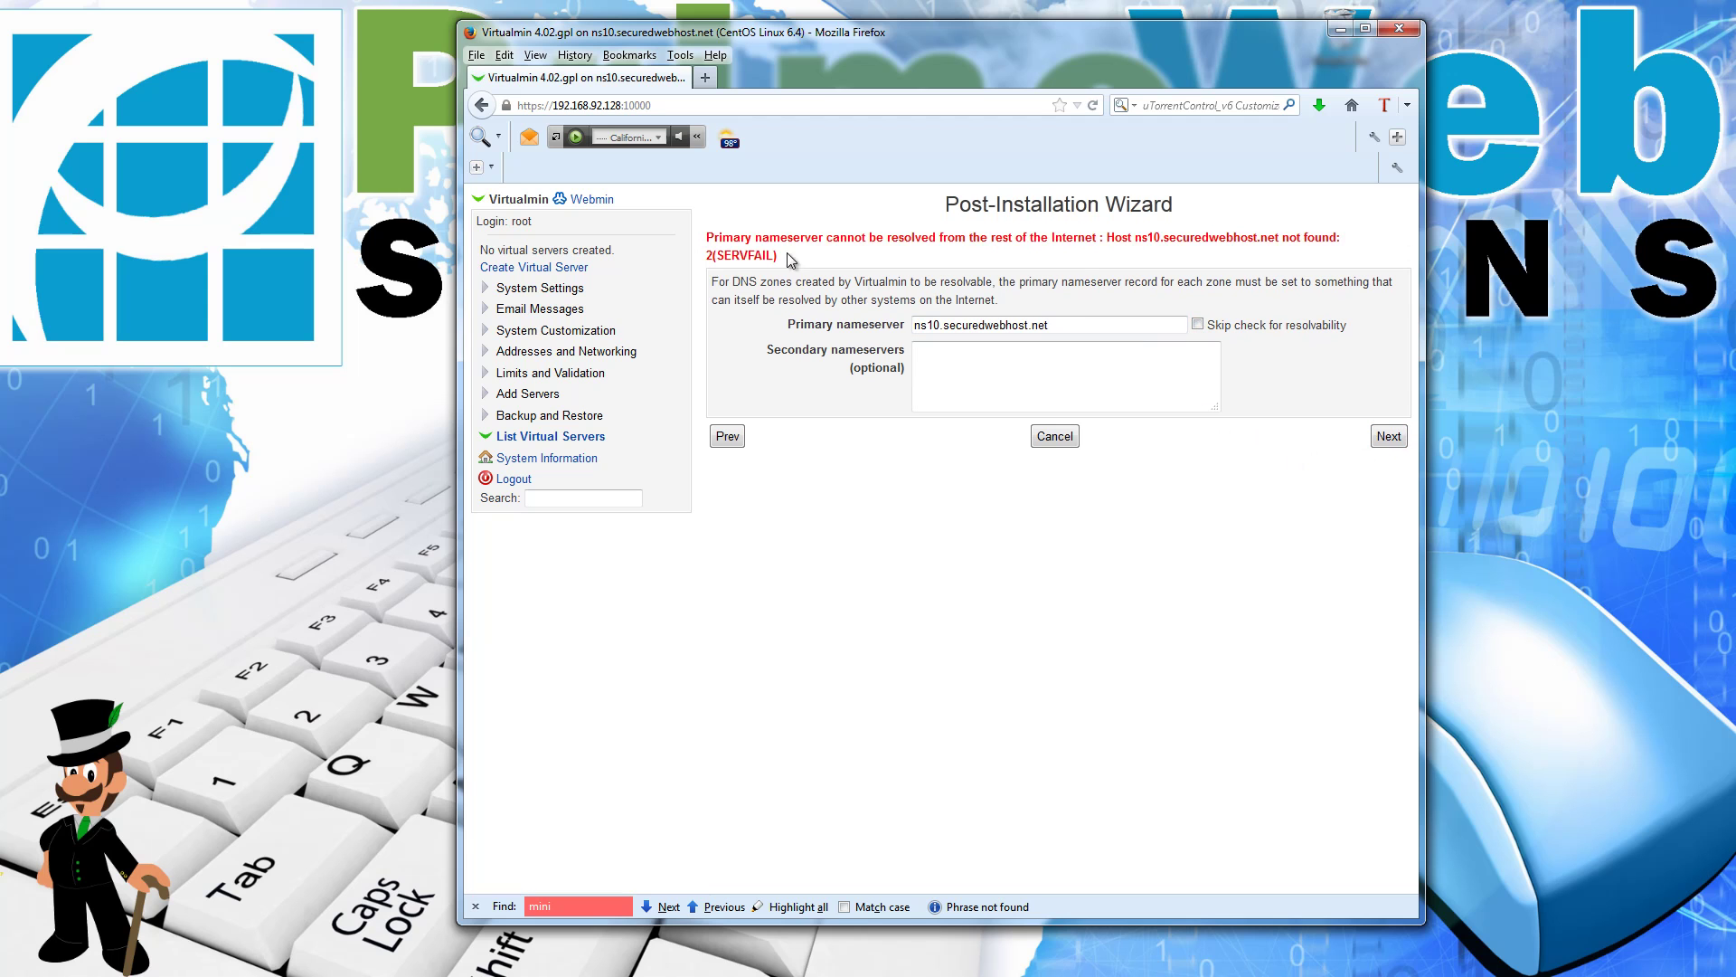
pyautogui.moveTo(762, 237); pyautogui.dragTo(1228, 306)
pyautogui.click(1293, 387)
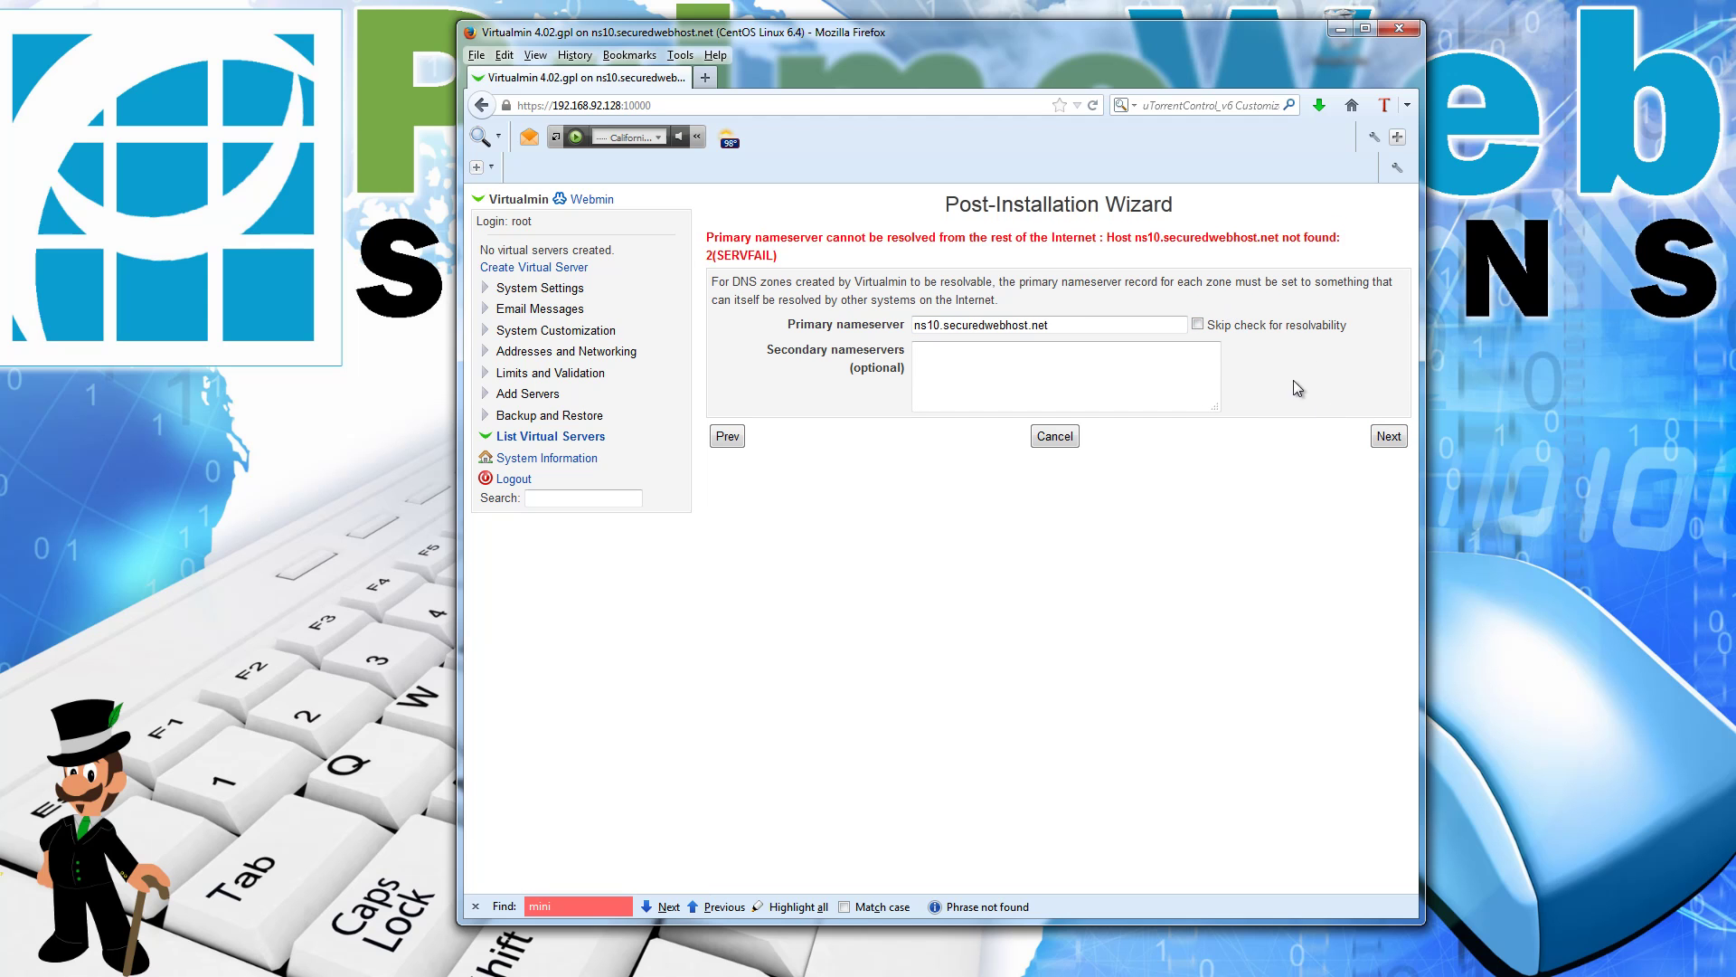
pyautogui.click(1198, 325)
pyautogui.click(1388, 437)
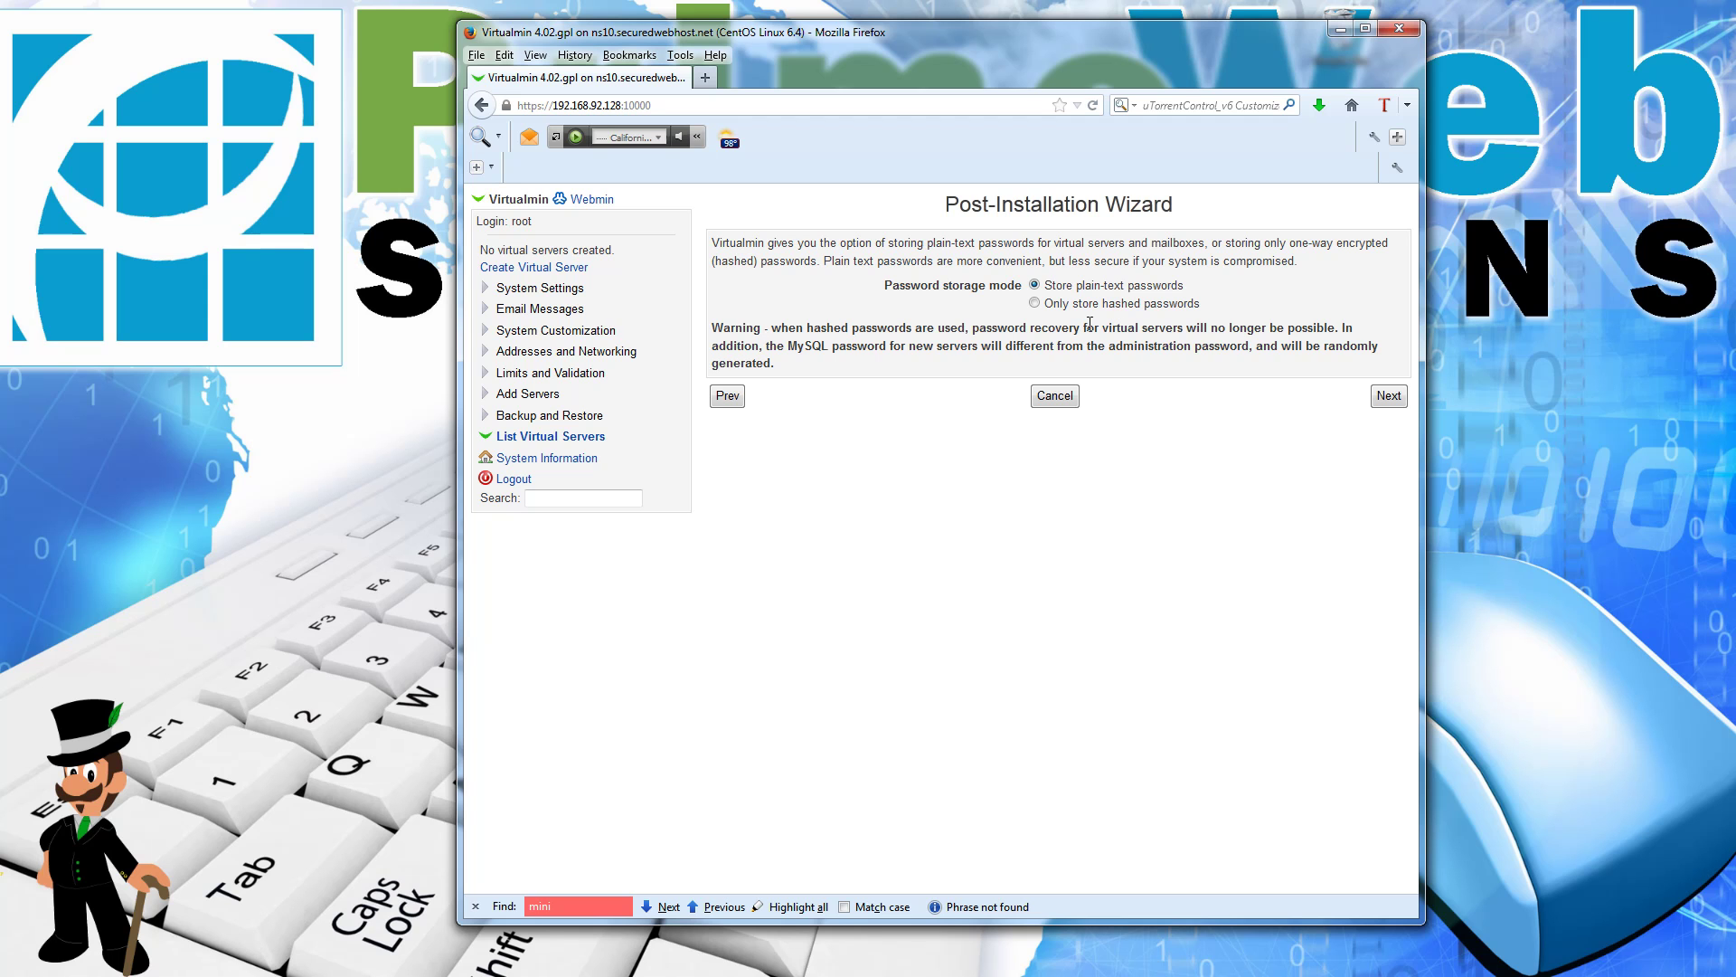
# Step: Choose 'Only store hashed passwords' and finish the Post-Installation Wizard
pyautogui.click(1076, 304)
pyautogui.click(1389, 396)
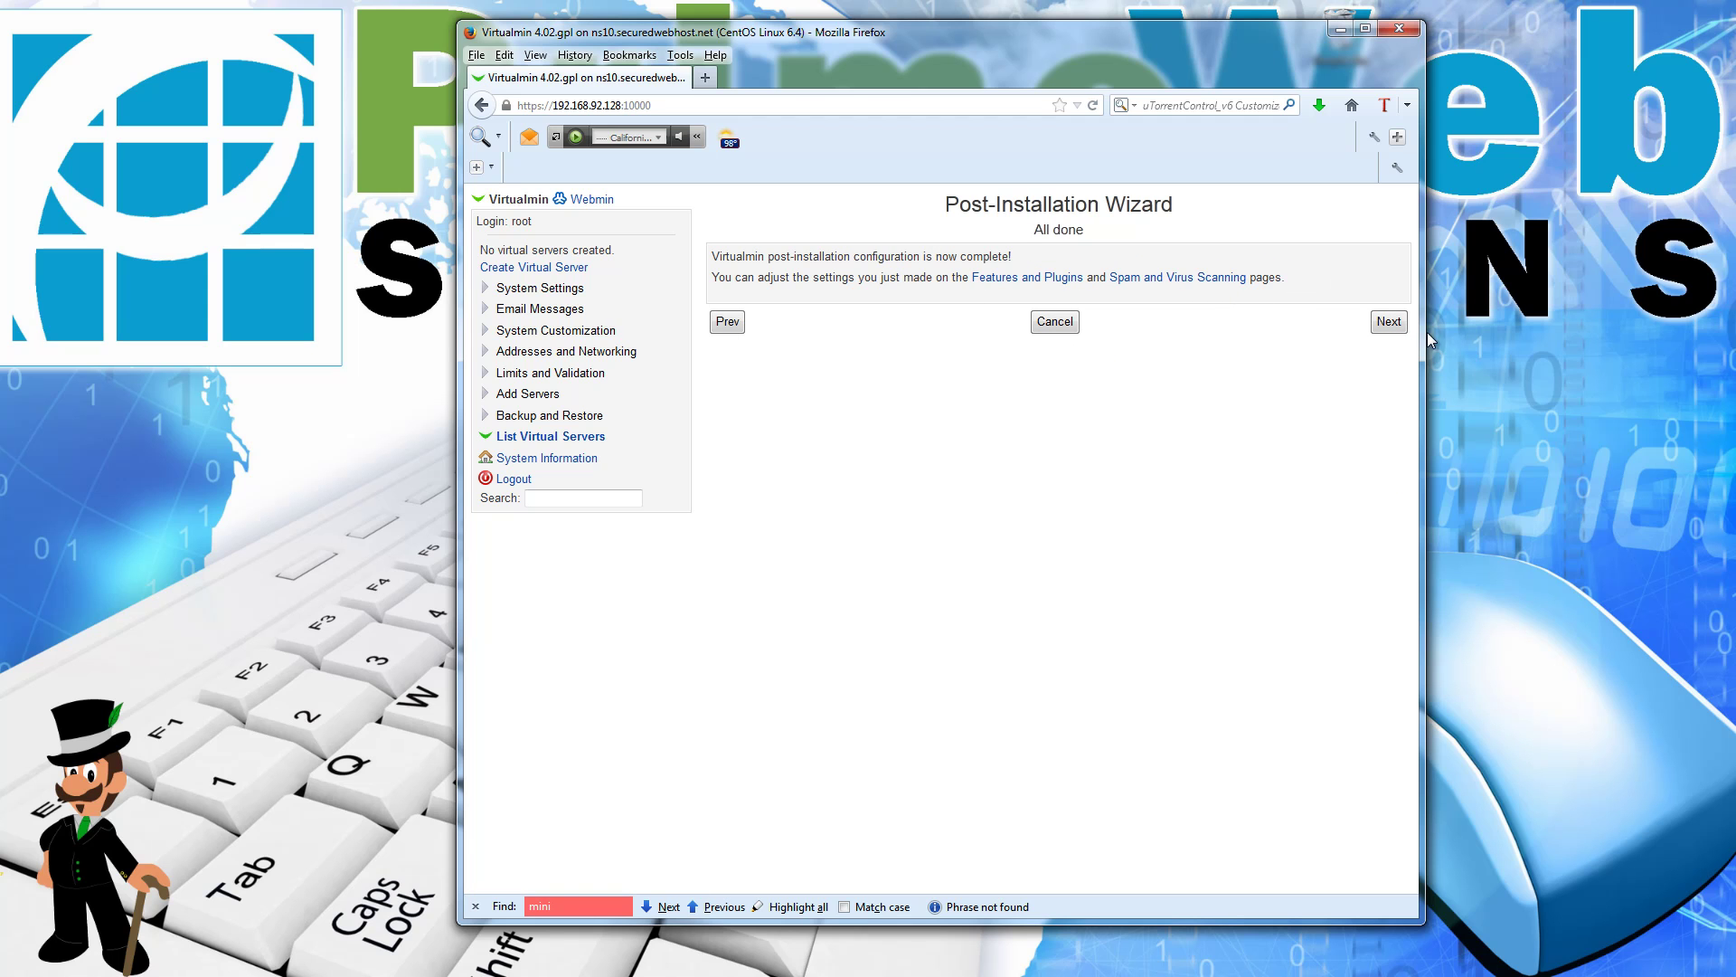
pyautogui.click(1375, 328)
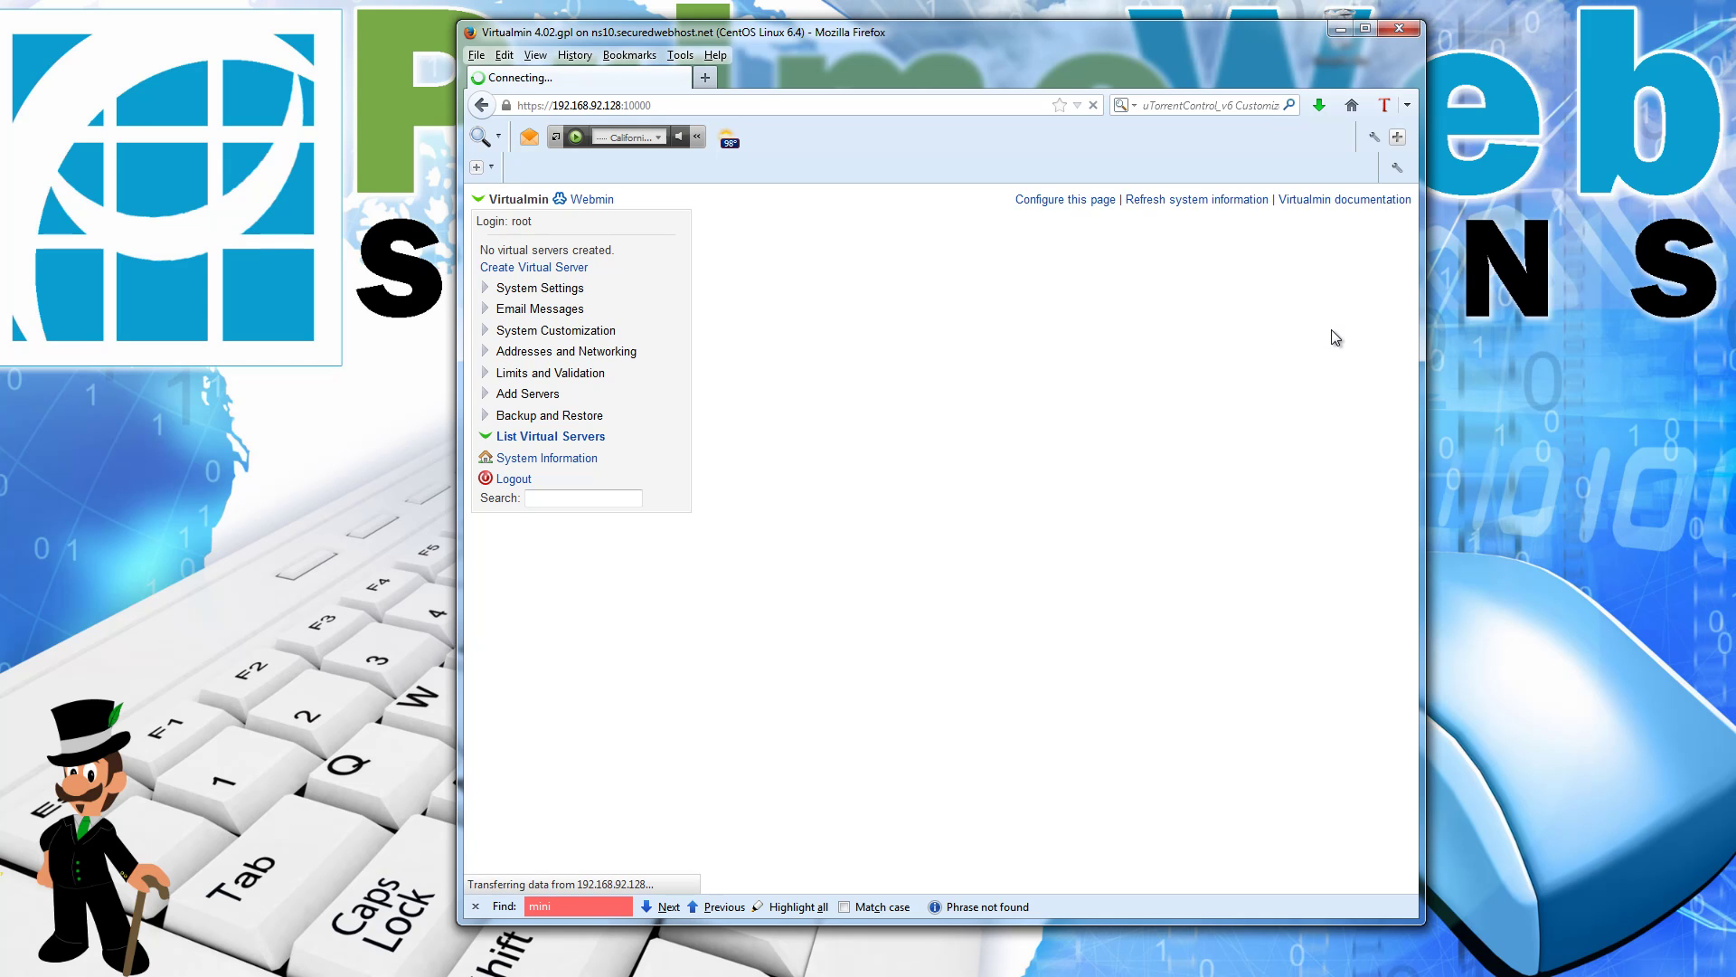
# Step: Re-check the configuration and review the mailman queue processor not-running warning
pyautogui.click(1052, 237)
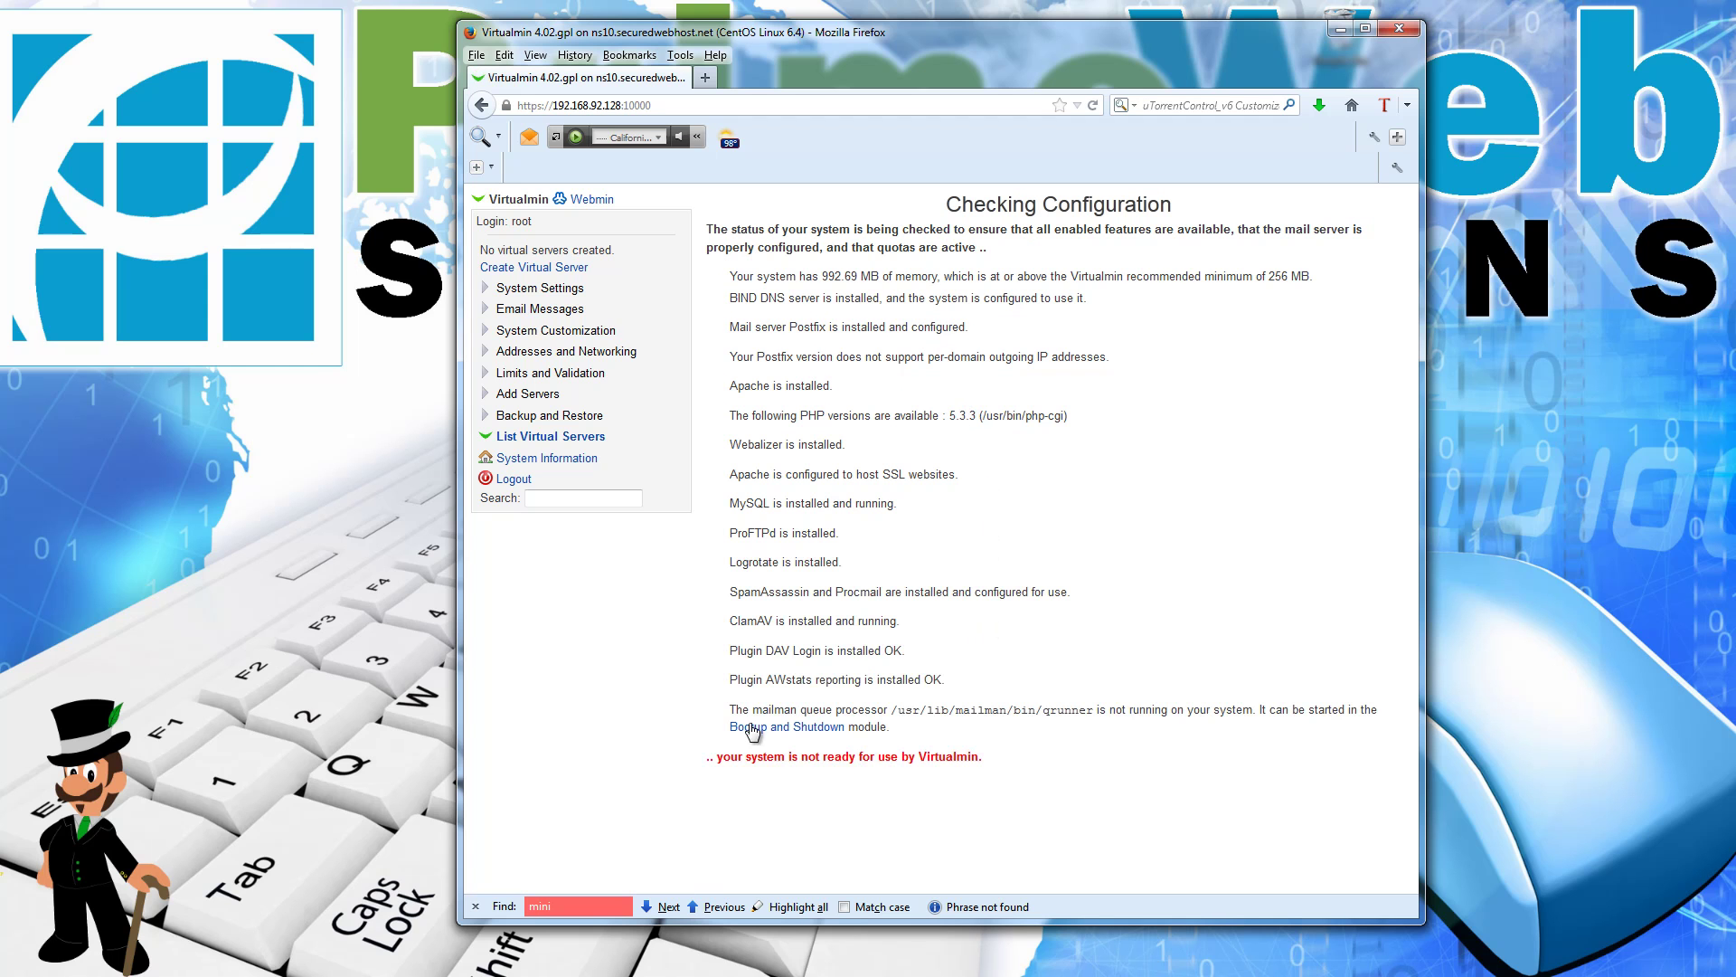
pyautogui.tripleClick(894, 735)
pyautogui.click(1087, 756)
# Step: Start the mailman service from the Bootup and Shutdown services list
pyautogui.click(792, 727)
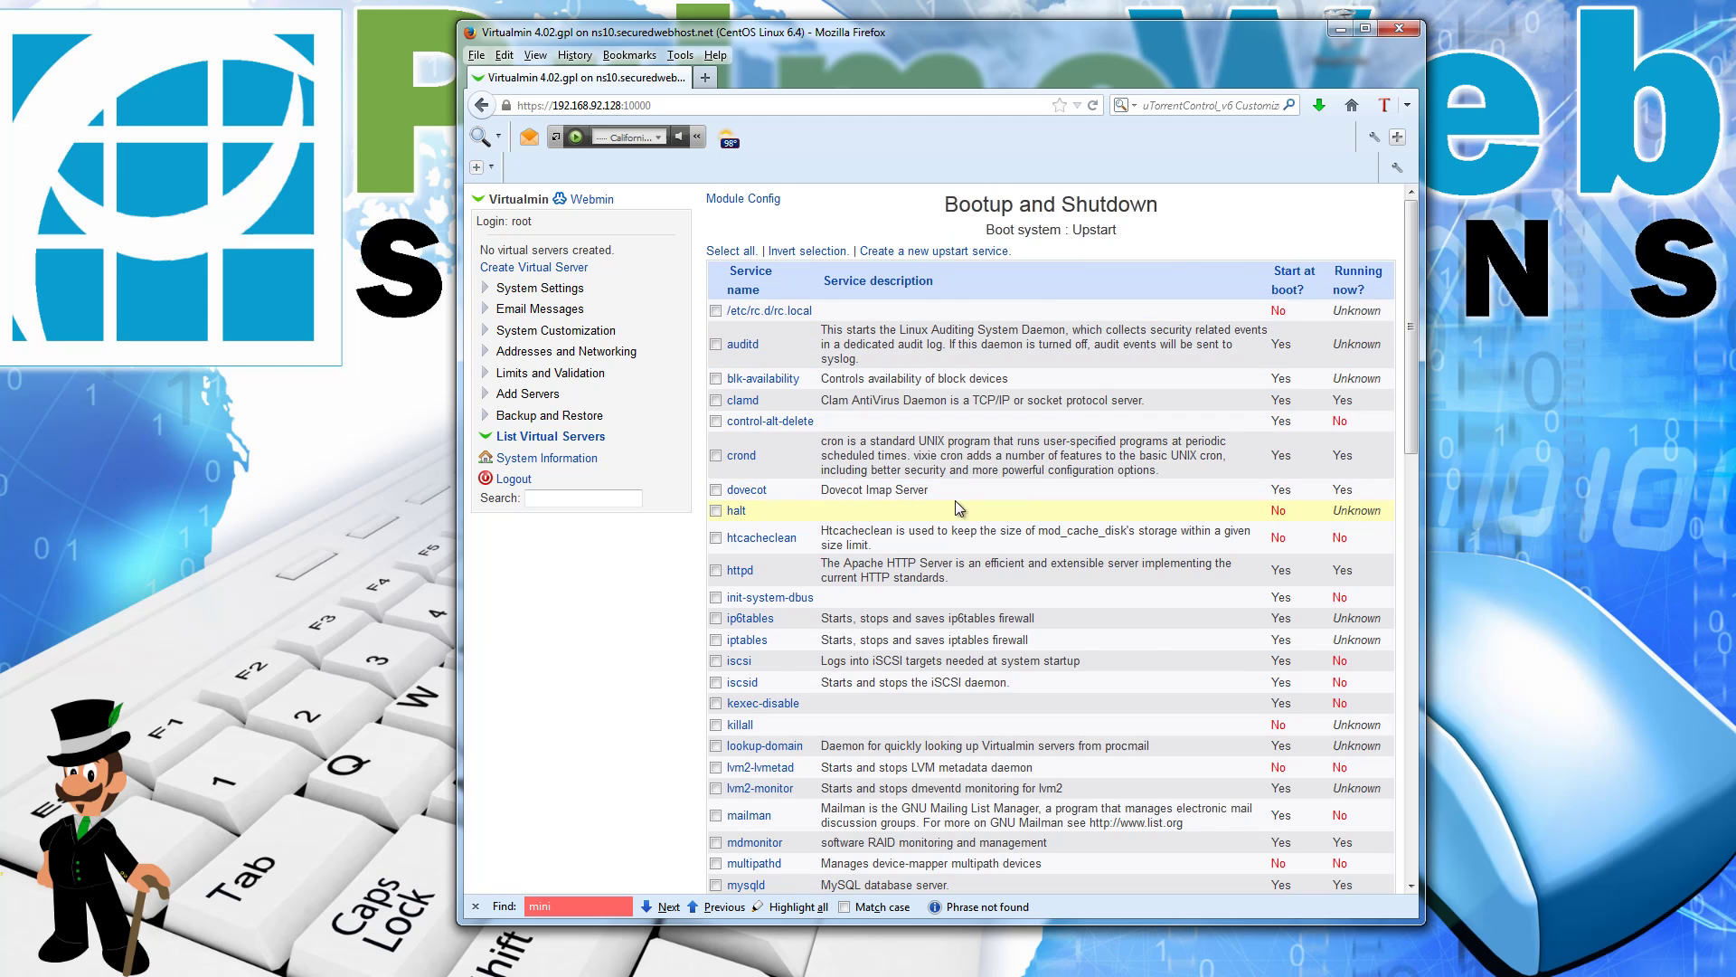
pyautogui.scroll(-18, 905, 479)
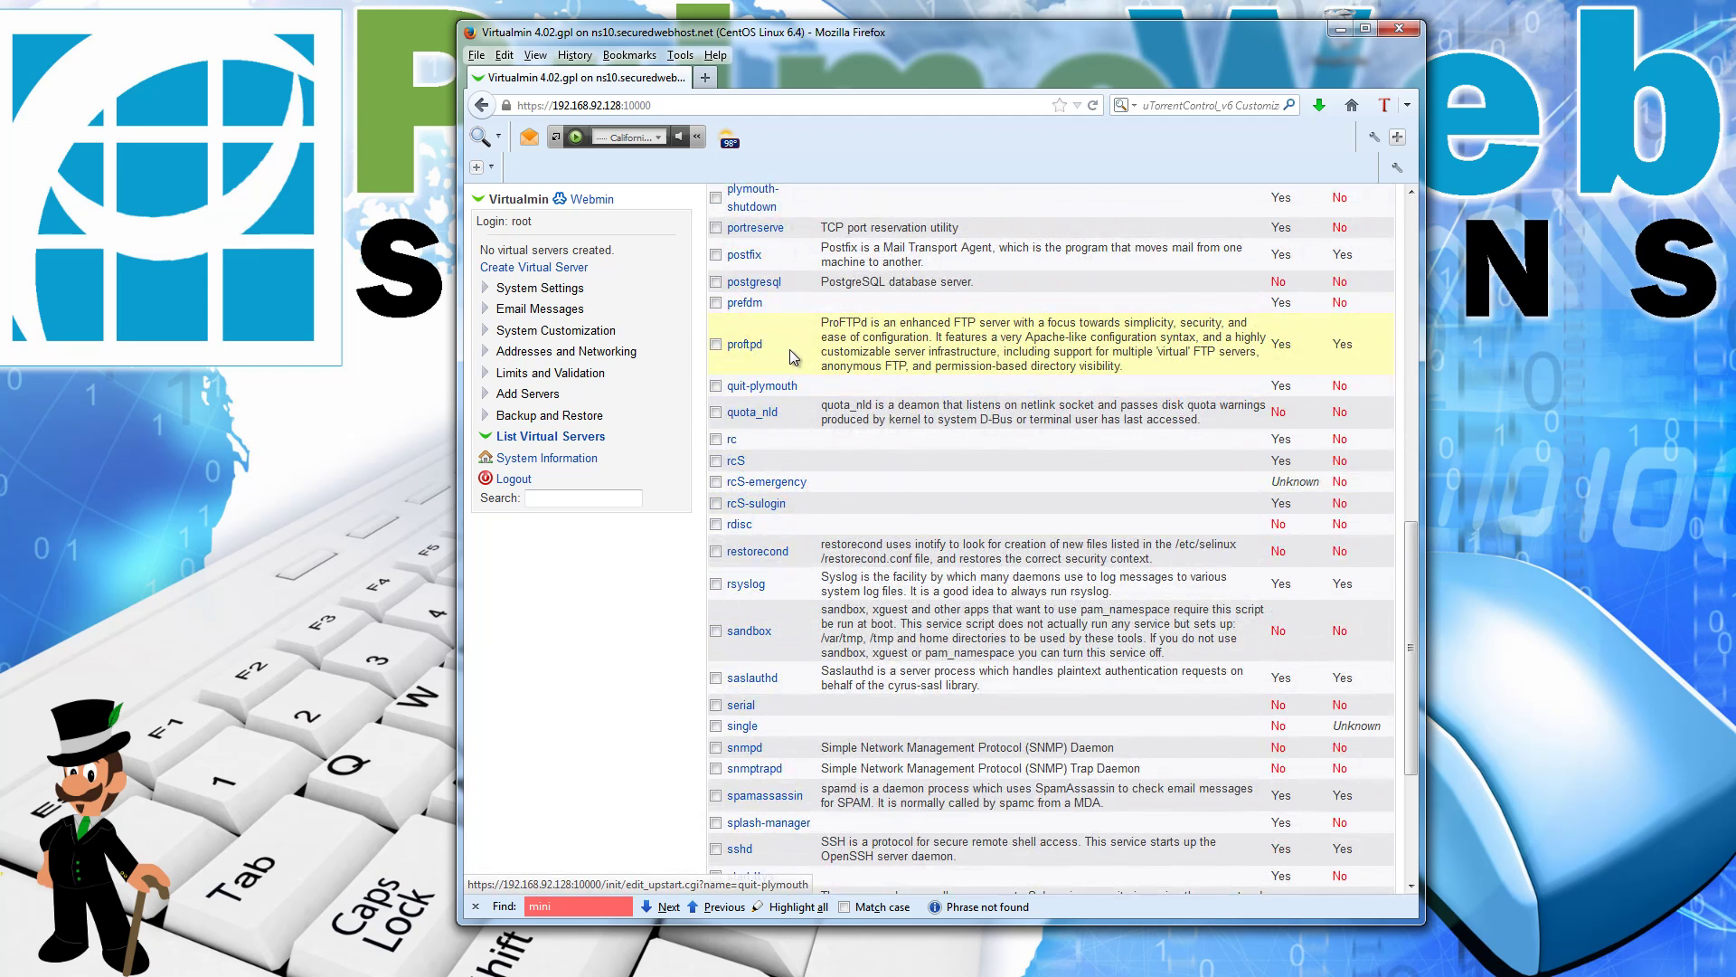
pyautogui.scroll(4, 765, 353)
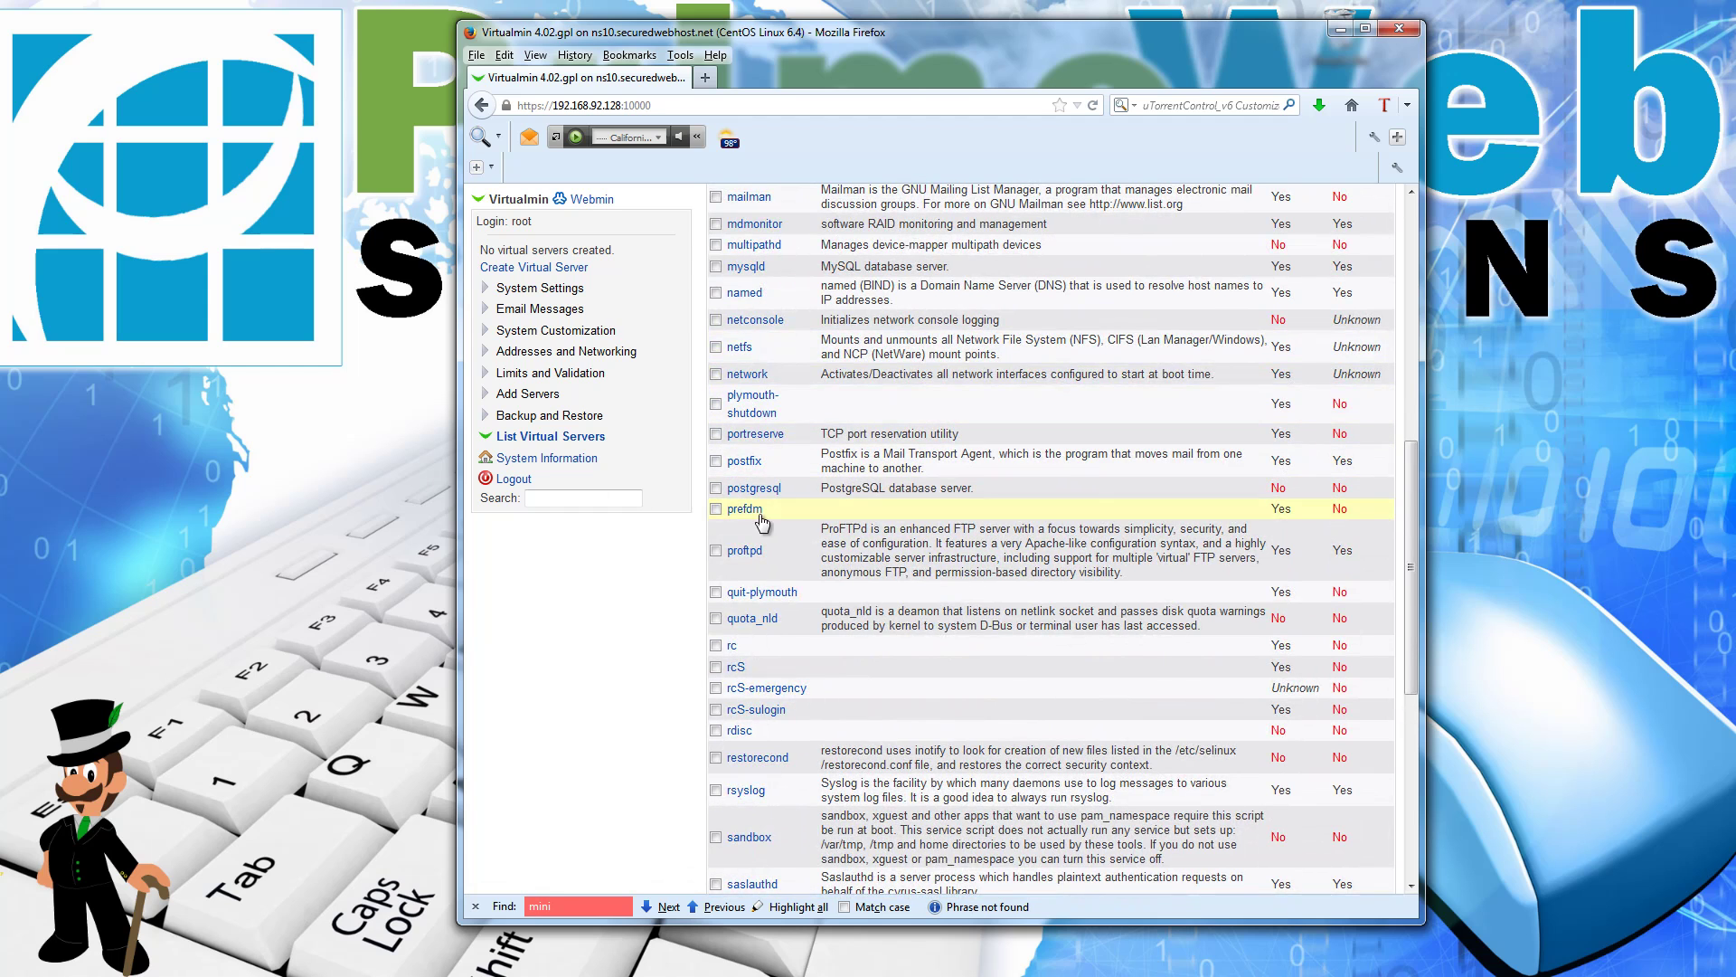
pyautogui.scroll(2, 741, 384)
pyautogui.scroll(2, 739, 370)
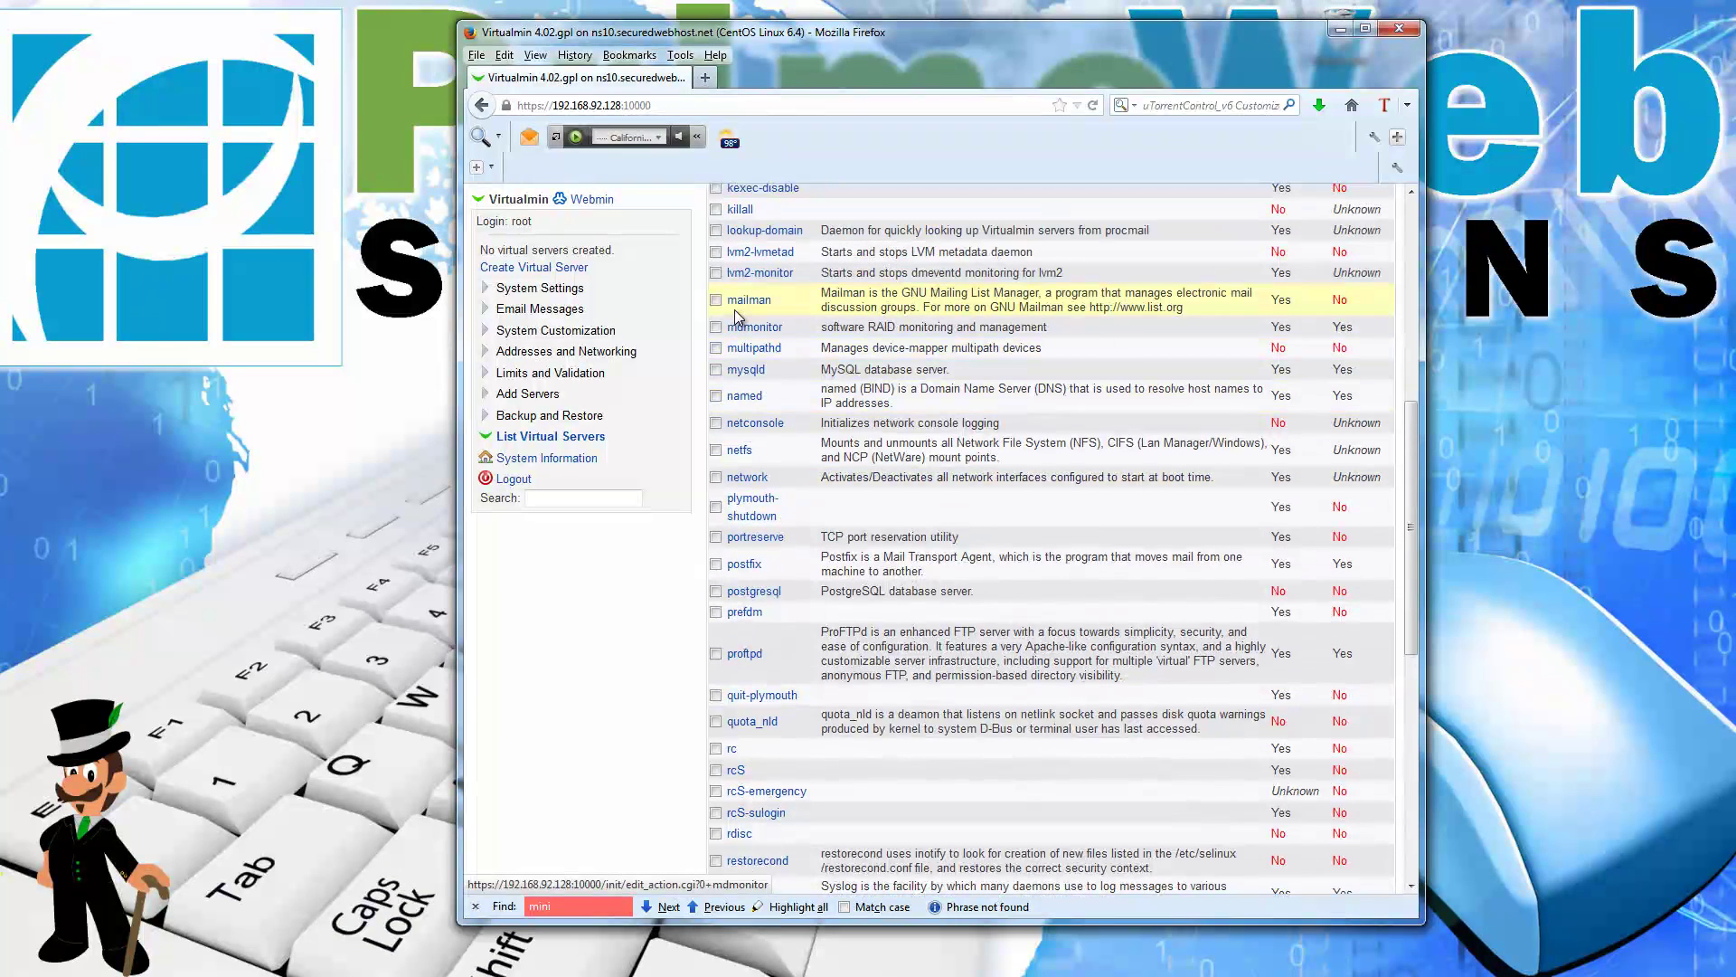
pyautogui.click(718, 300)
pyautogui.scroll(-10, 890, 386)
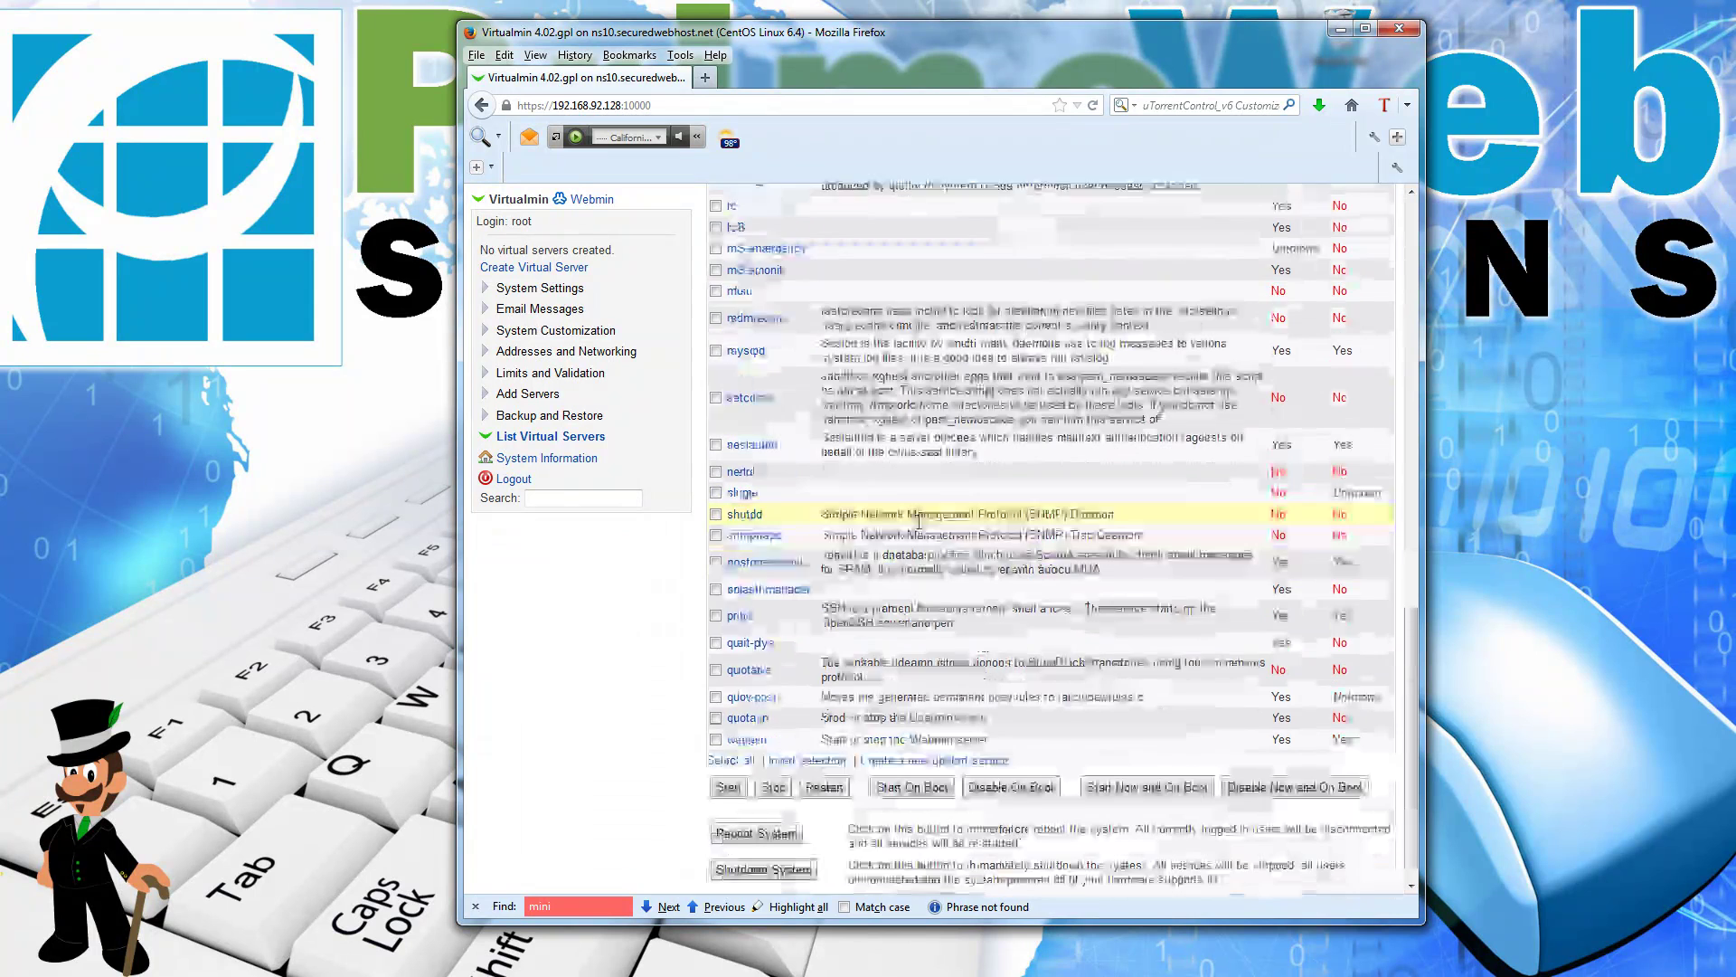
pyautogui.click(925, 767)
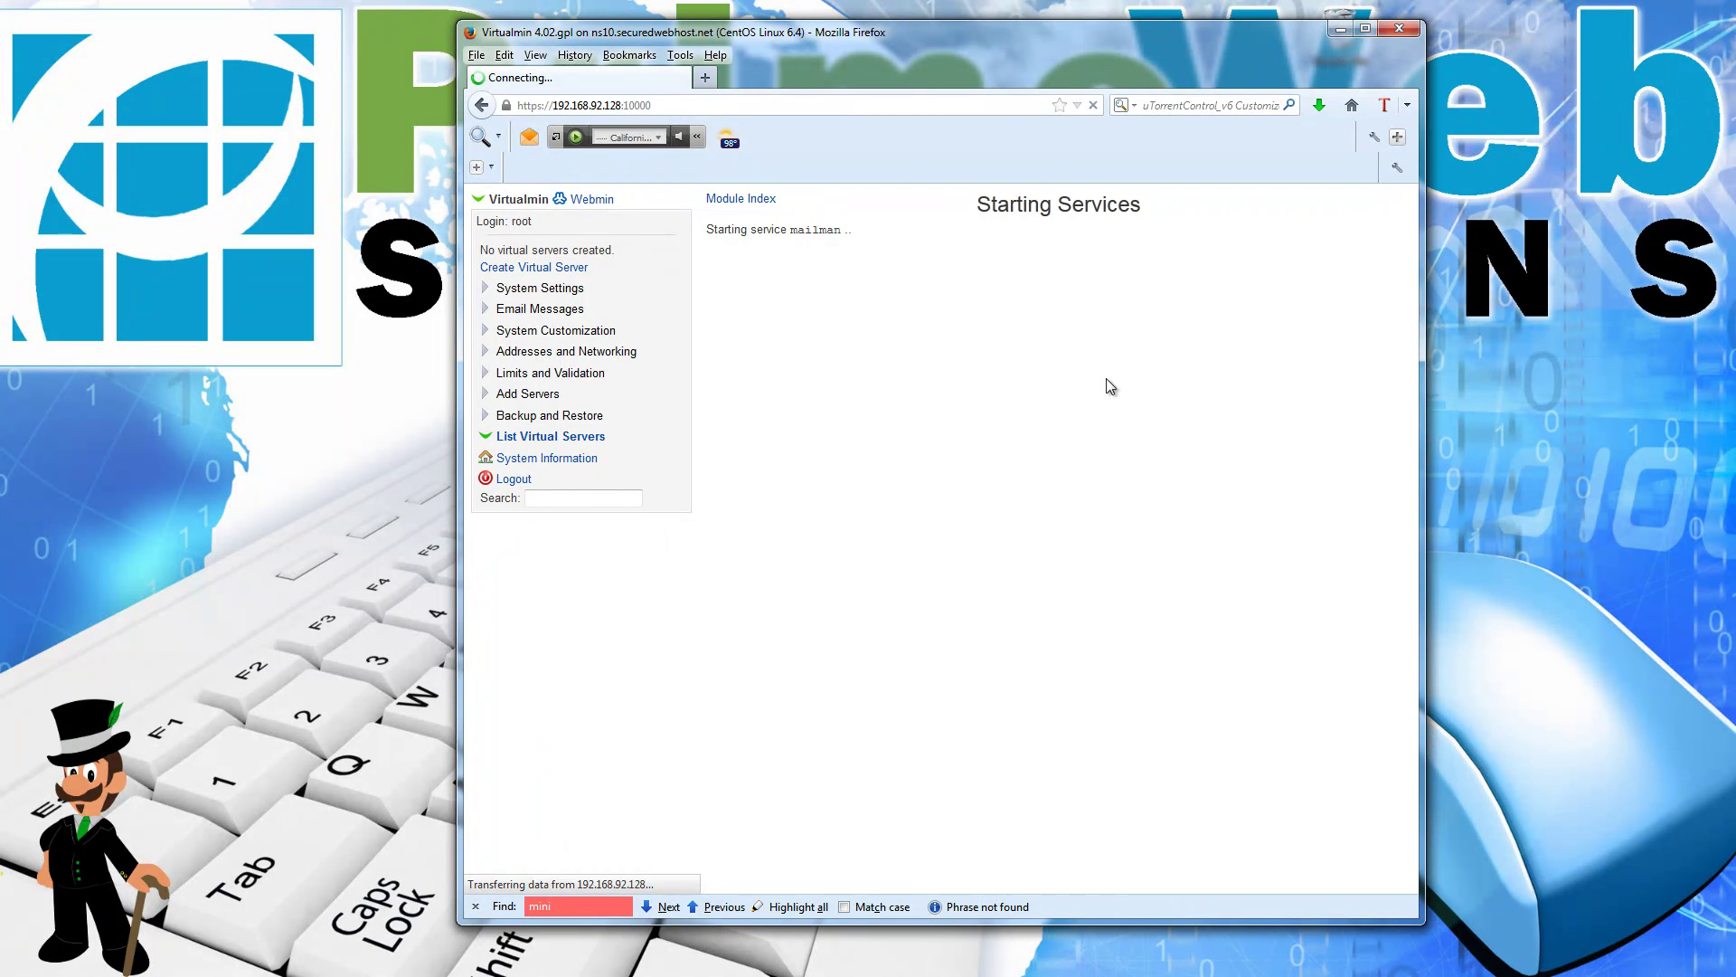
# Step: Re-run the configuration check from System Settings after mailman starts
pyautogui.moveTo(852, 230); pyautogui.dragTo(711, 230)
pyautogui.click(986, 384)
pyautogui.click(546, 288)
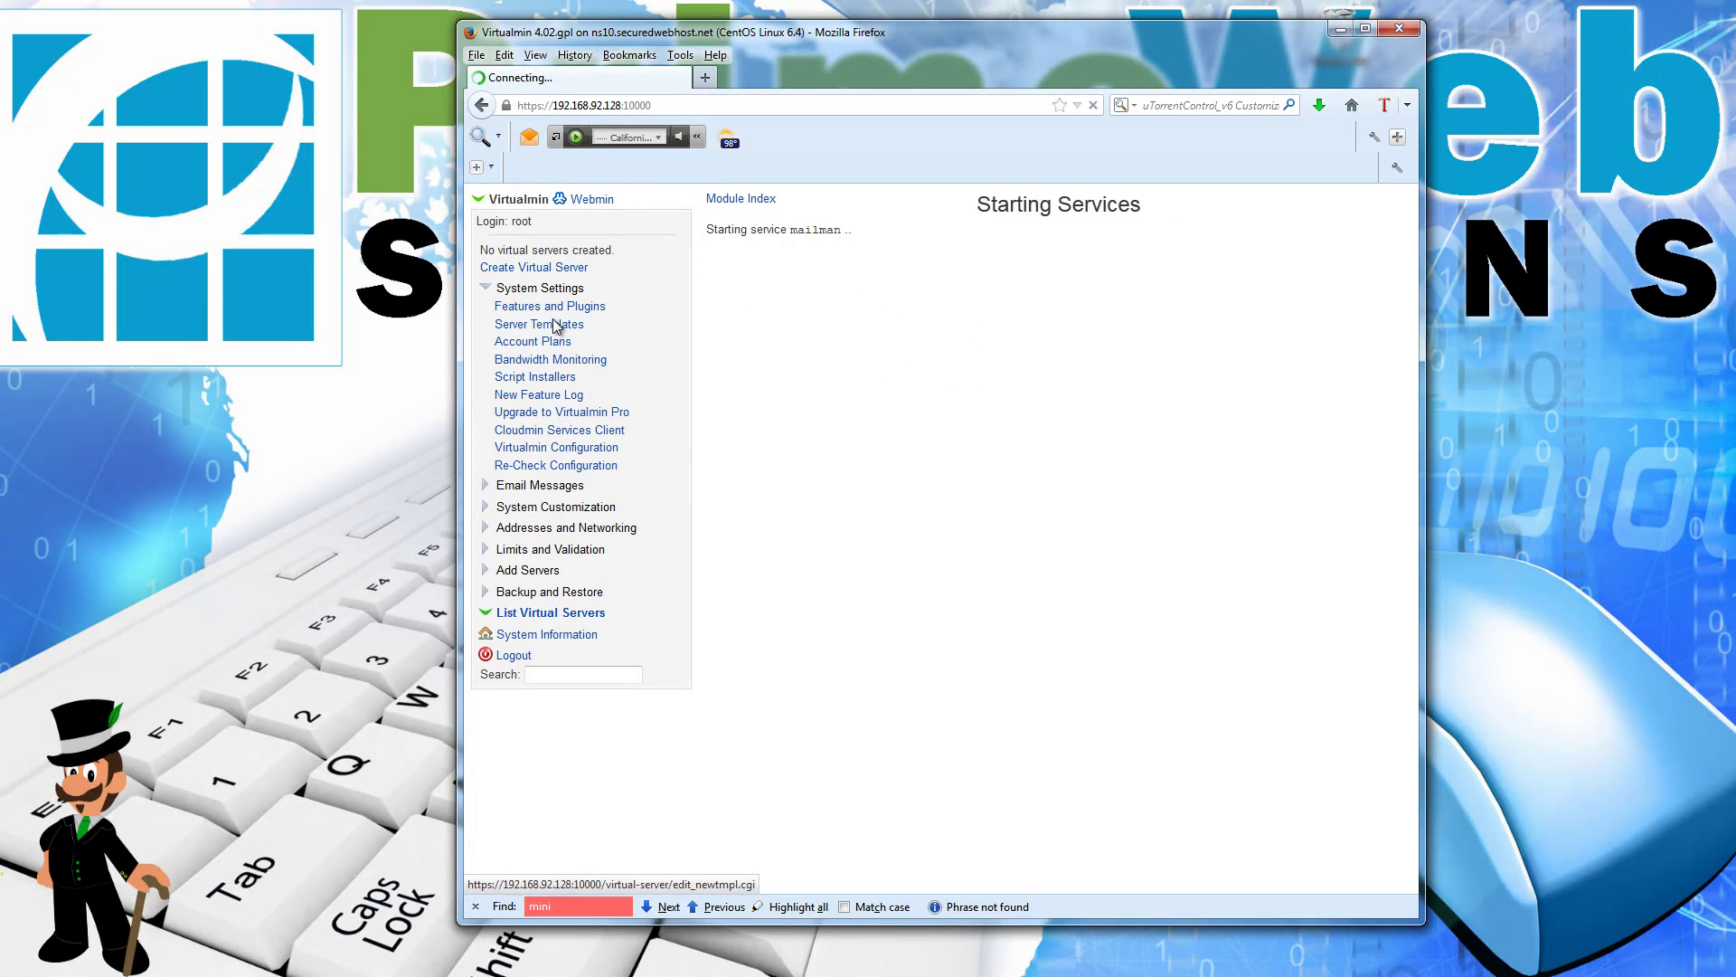
pyautogui.click(580, 464)
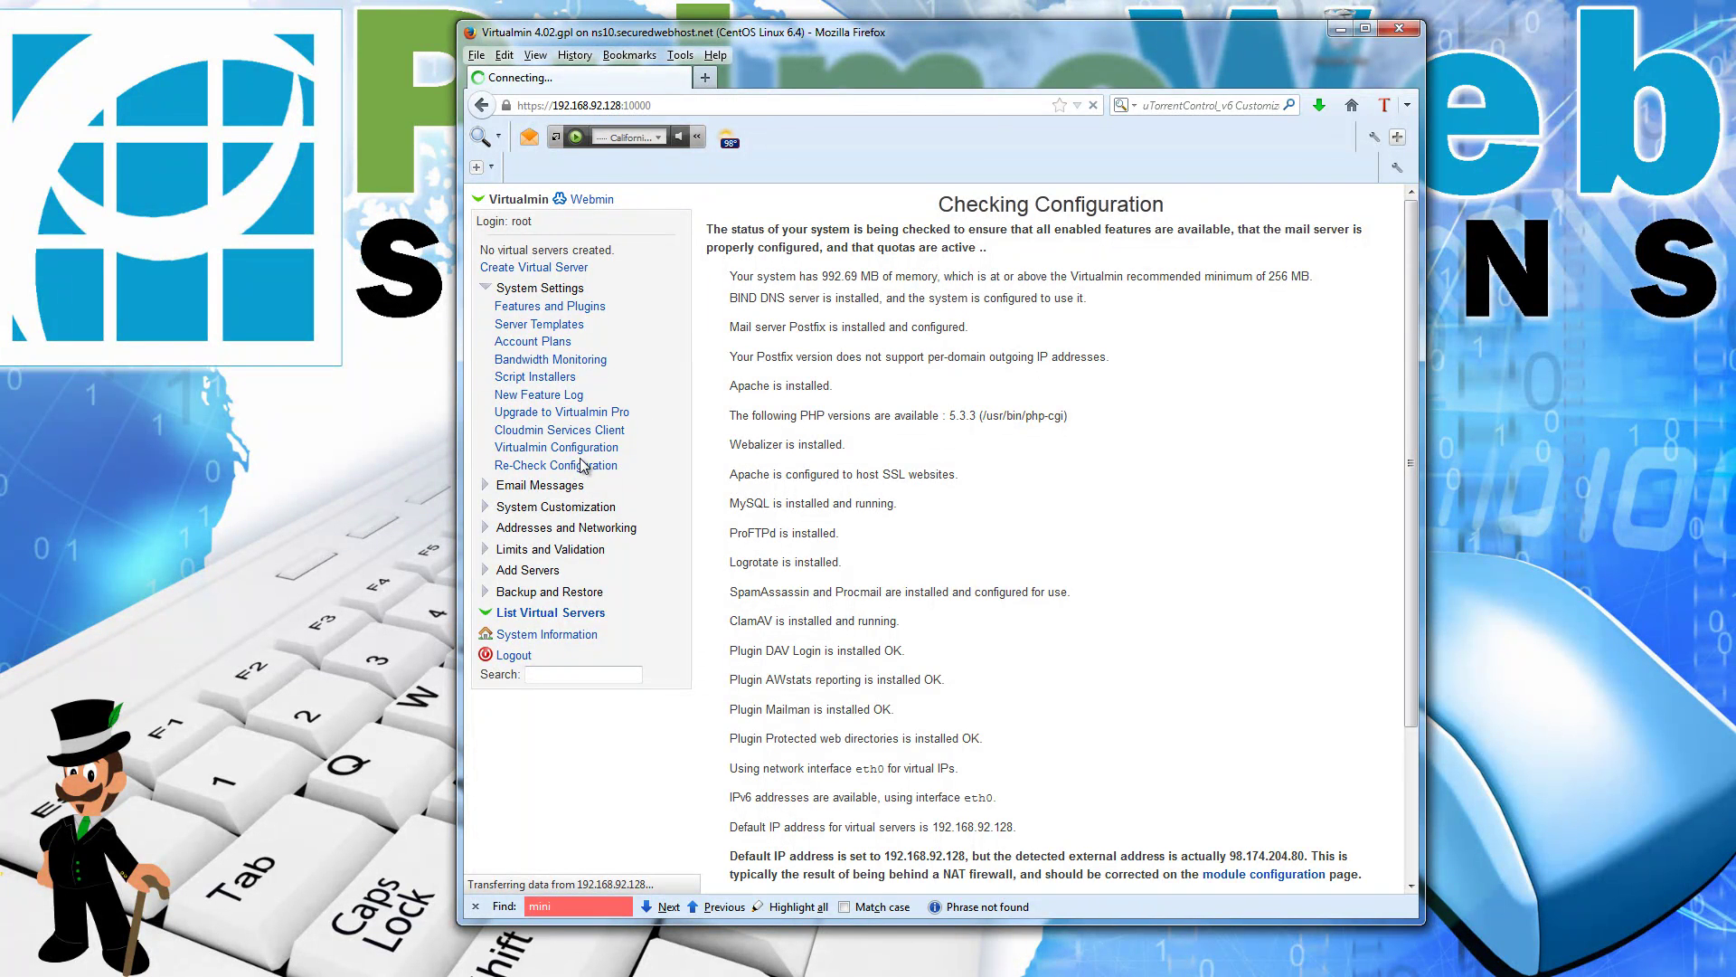
# Step: Review the default IP address warning and open the module configuration settings
pyautogui.scroll(-4, 1069, 604)
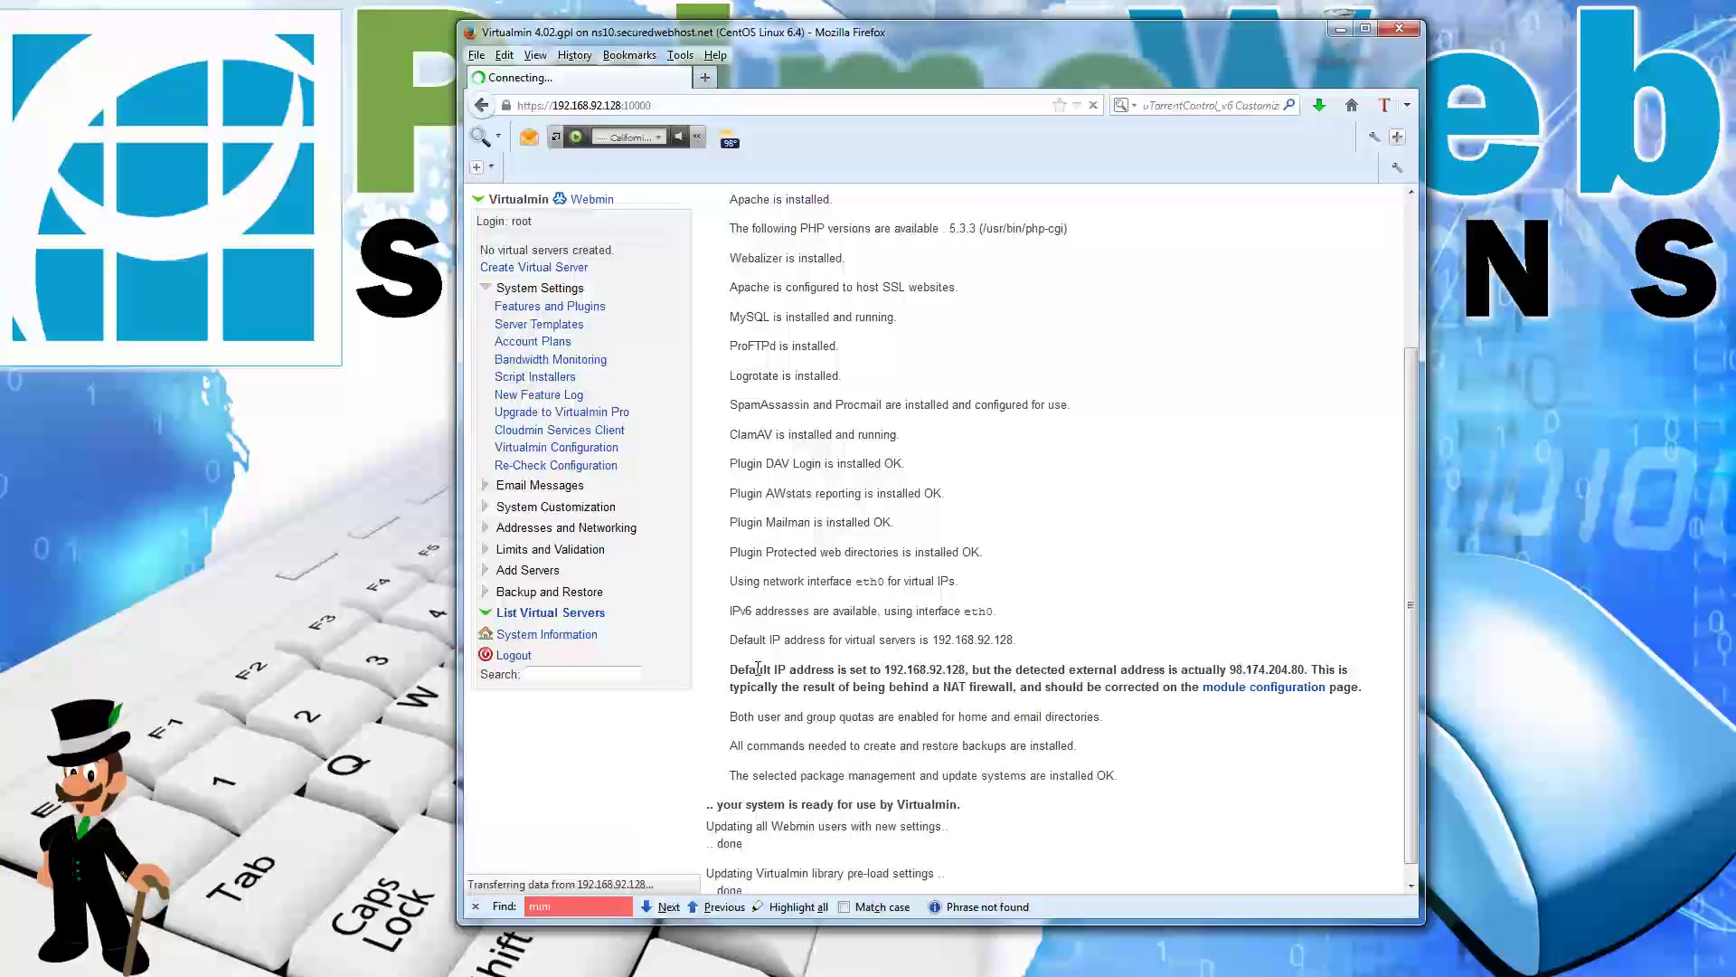
pyautogui.moveTo(738, 671); pyautogui.dragTo(1083, 686)
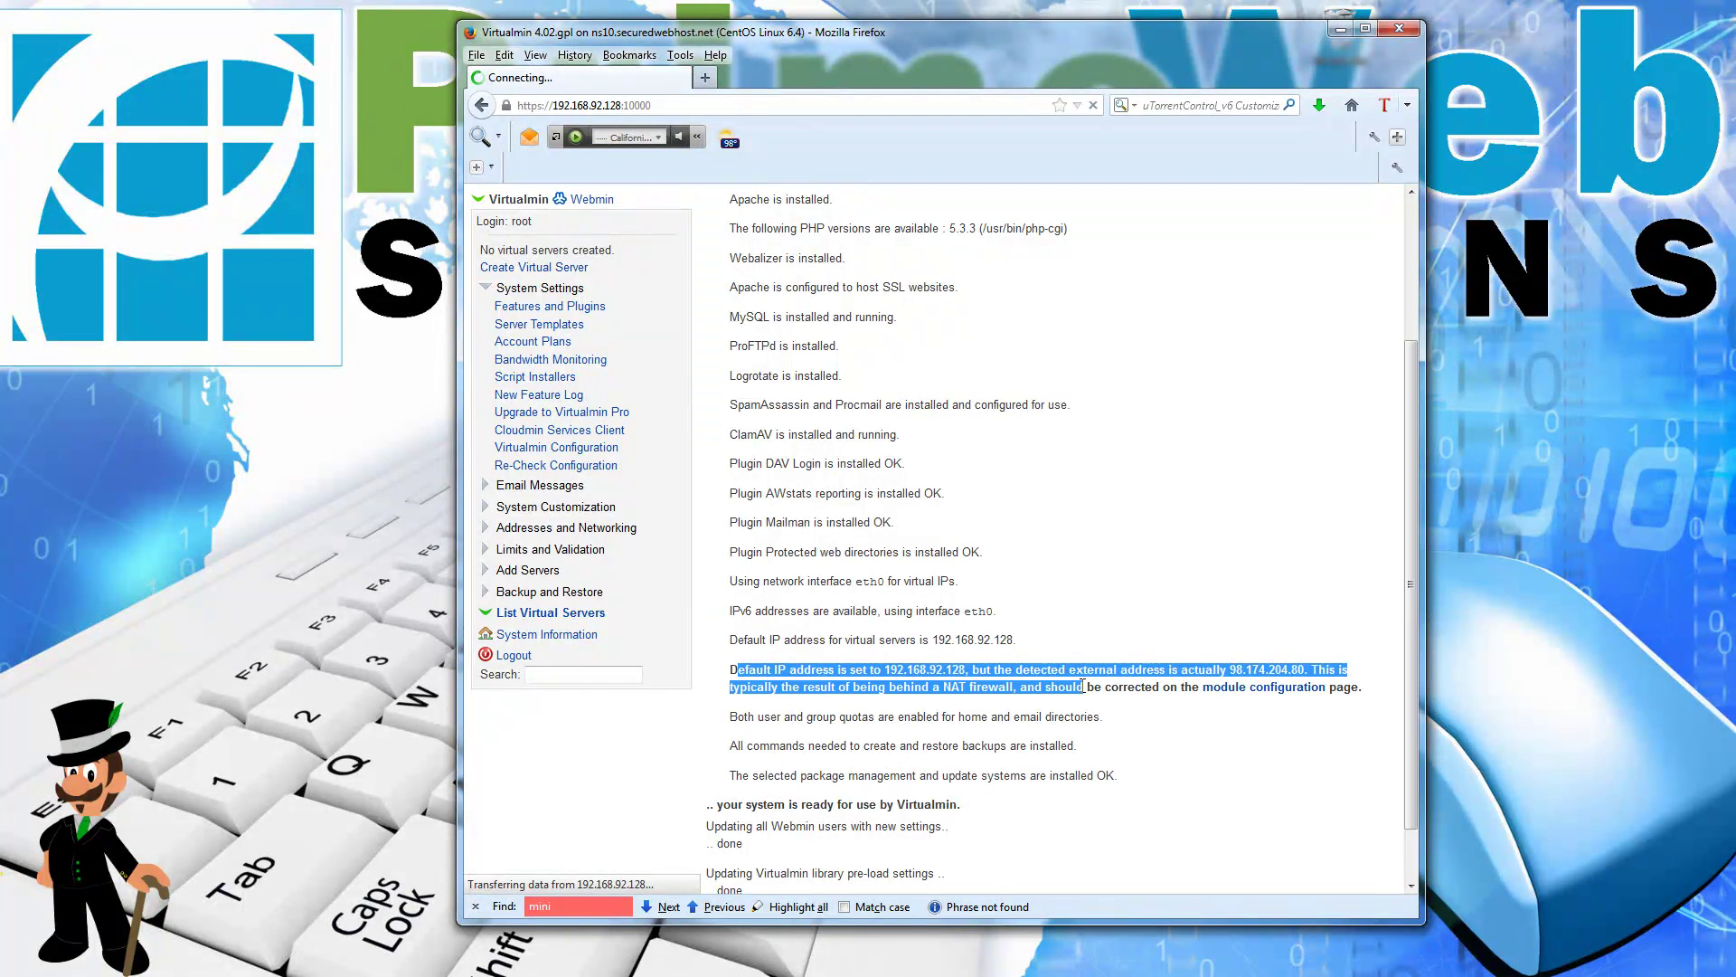
pyautogui.click(1274, 724)
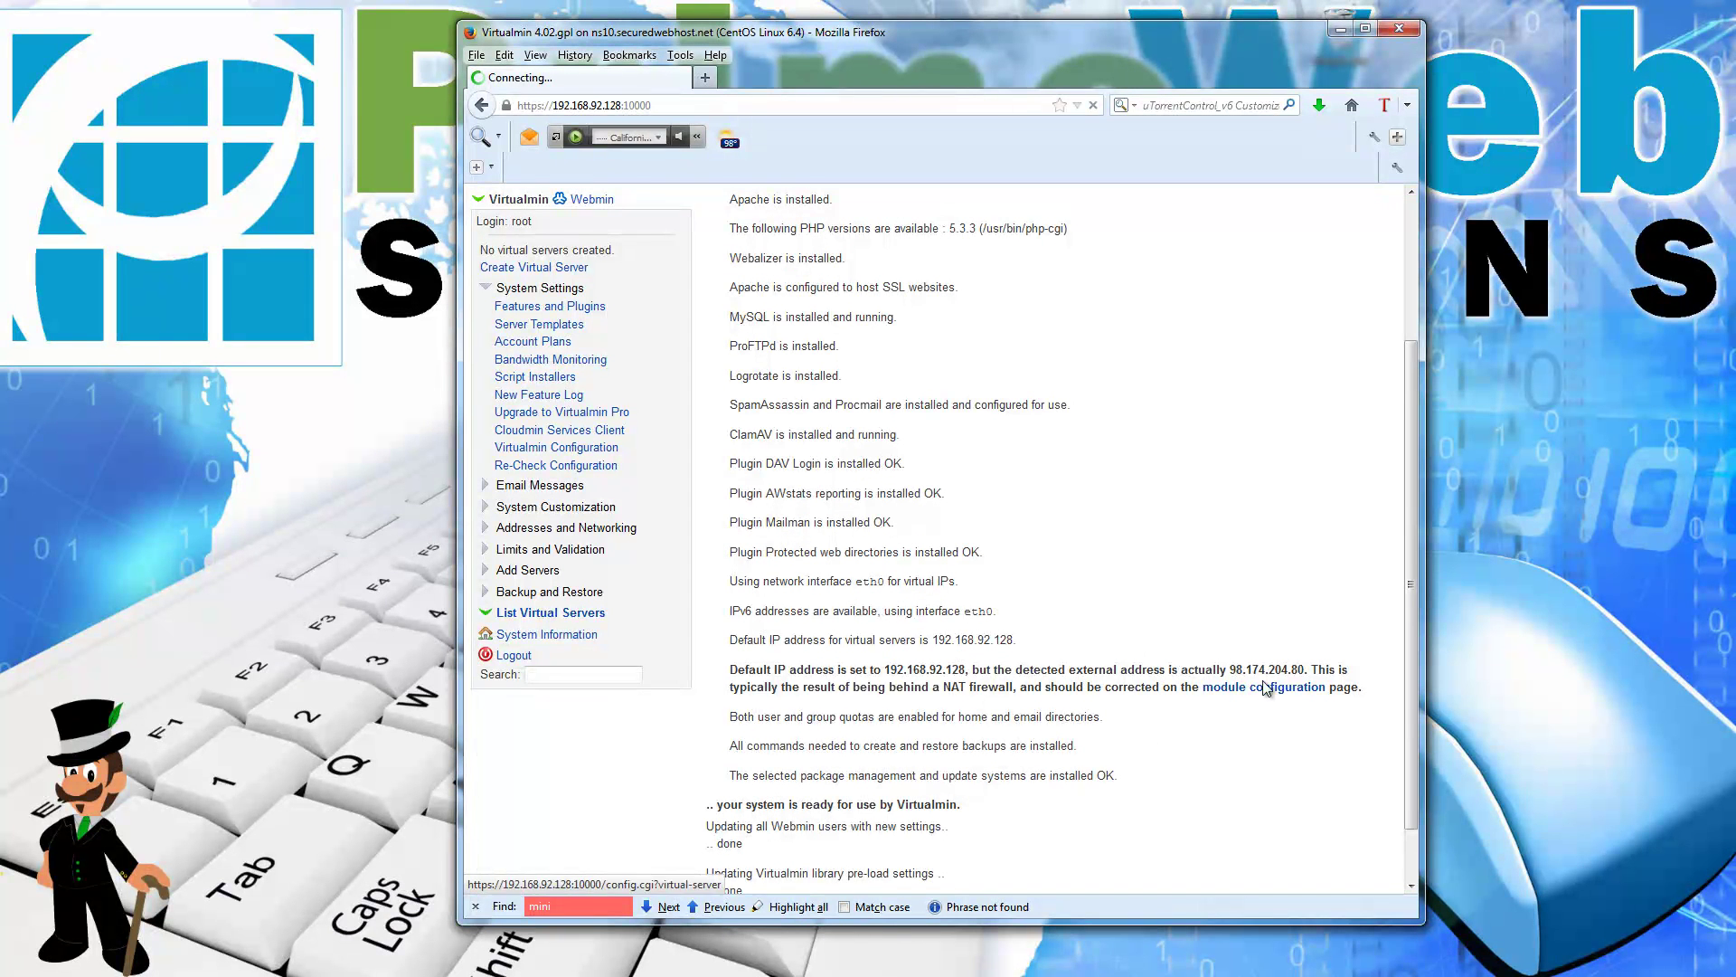
pyautogui.moveTo(1306, 671); pyautogui.dragTo(1231, 671)
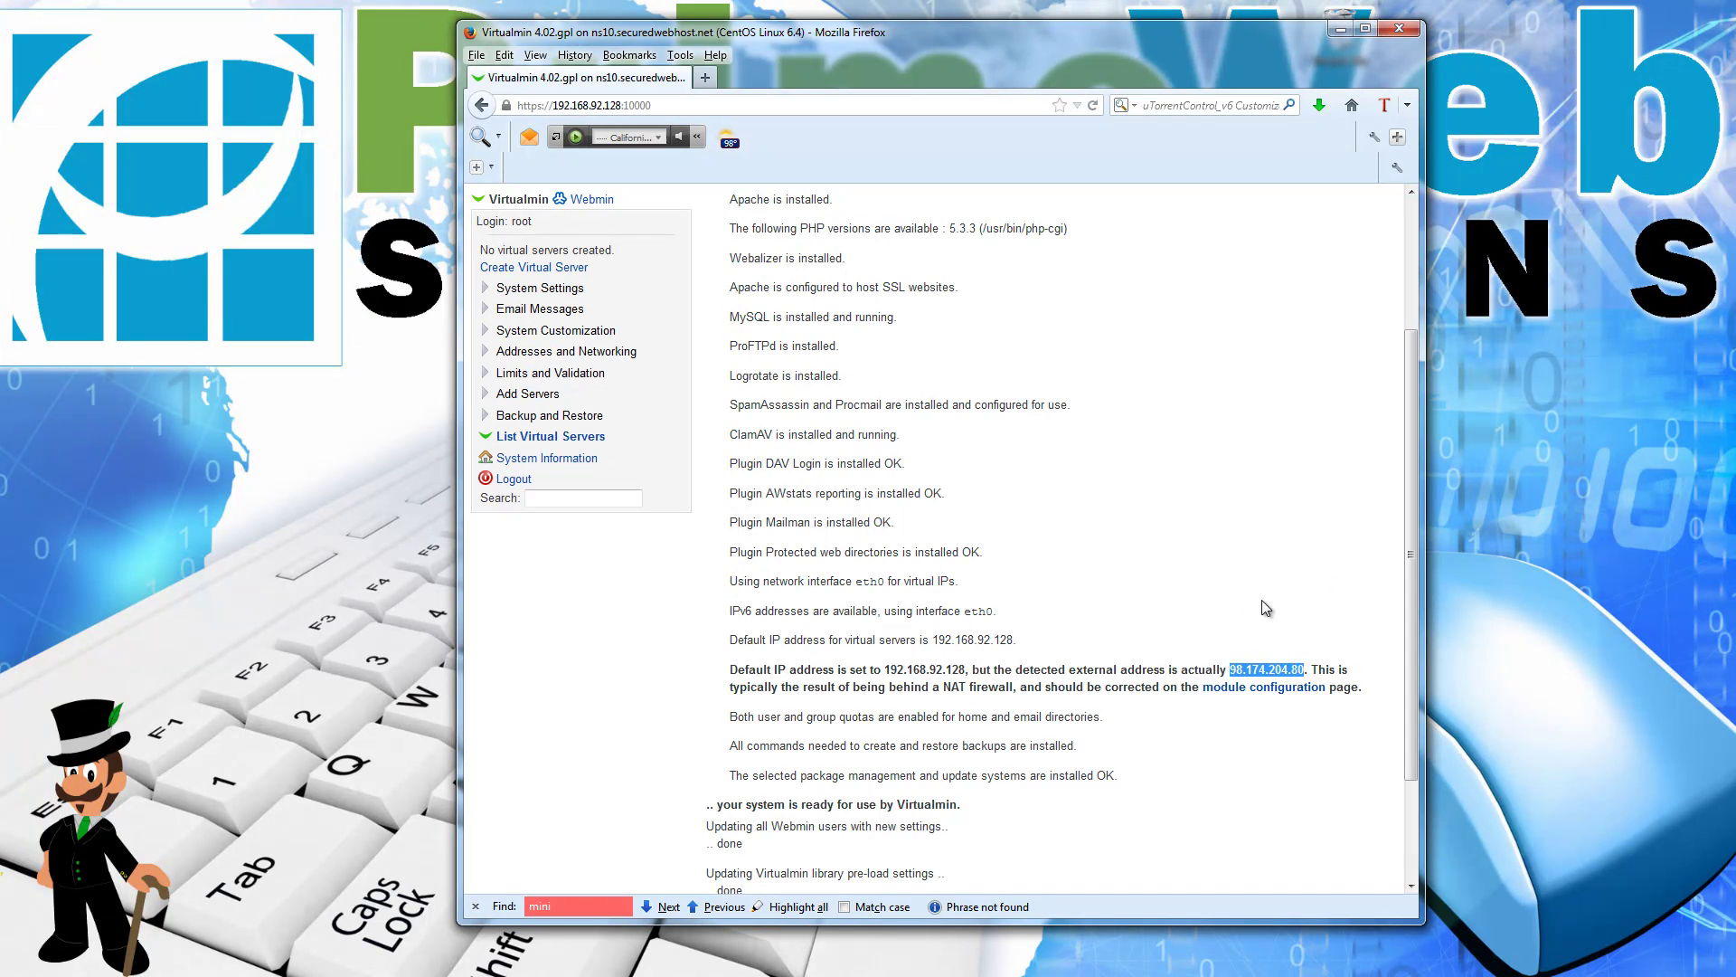
pyautogui.click(1275, 688)
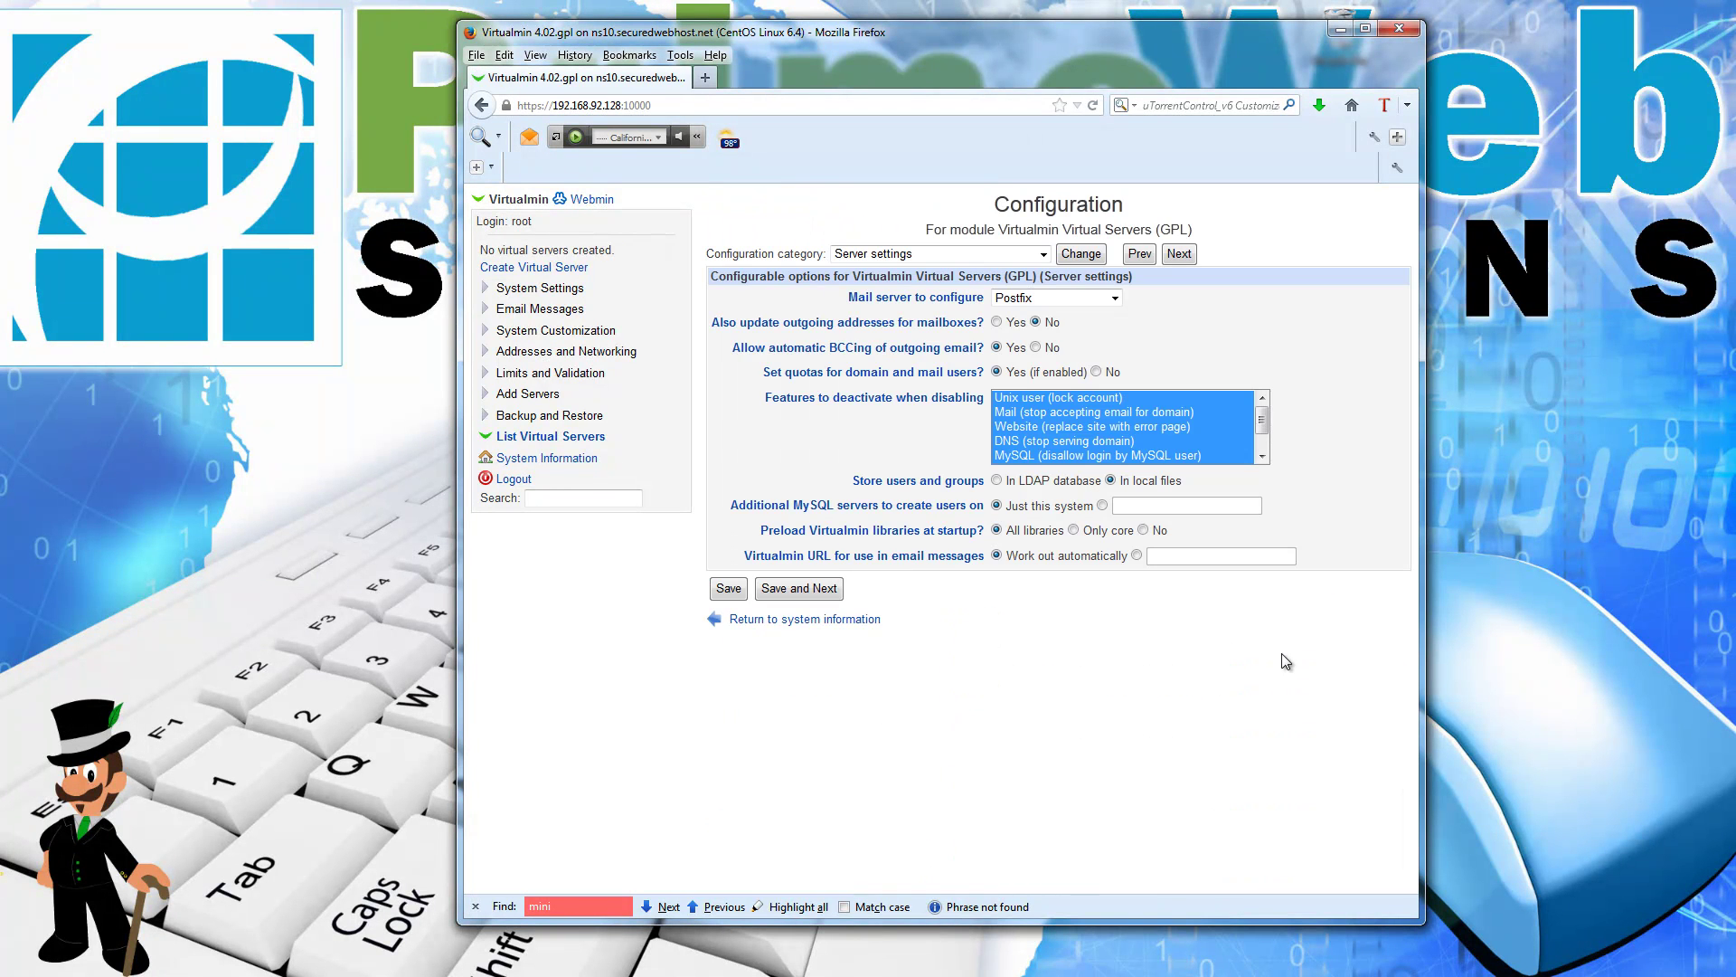